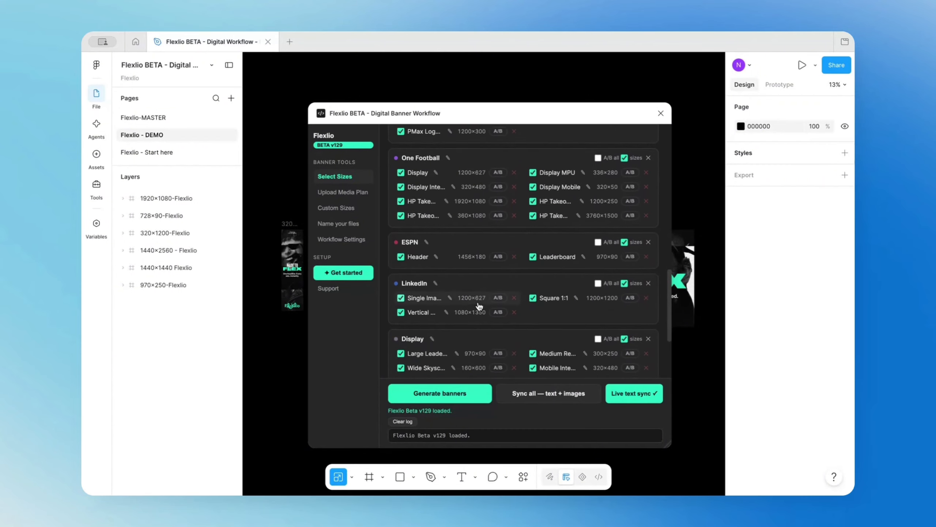
Try A/B variants on every size, then switch them off and clear all ticked sizes.
scroll(478, 305, up, 15)
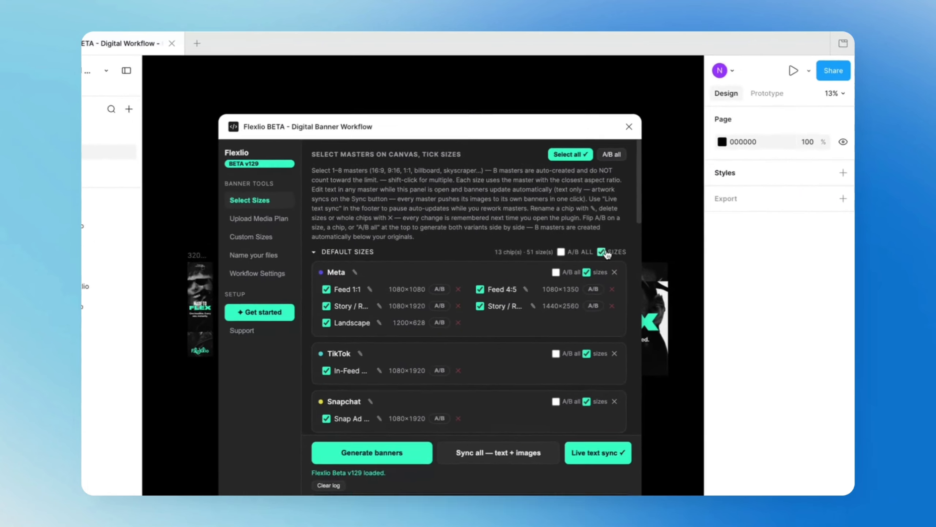
click(620, 139)
click(510, 191)
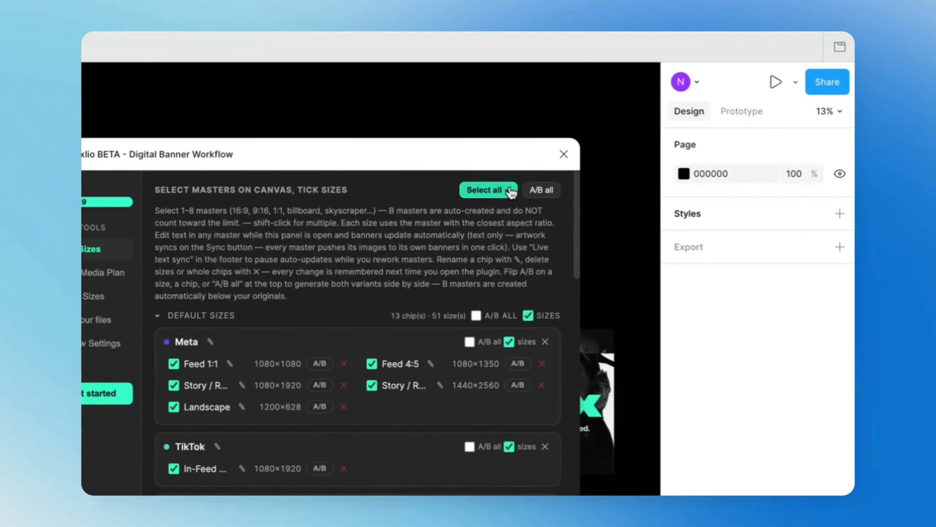
click(531, 190)
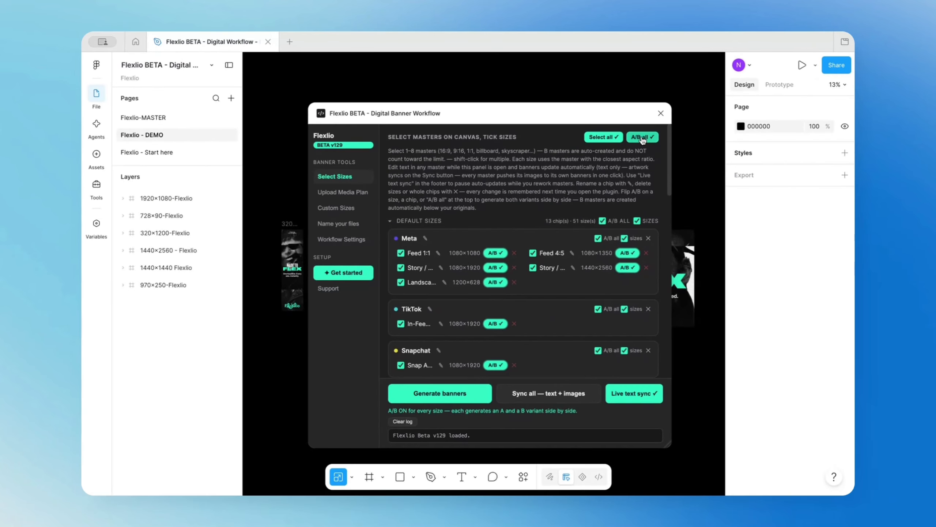
click(642, 138)
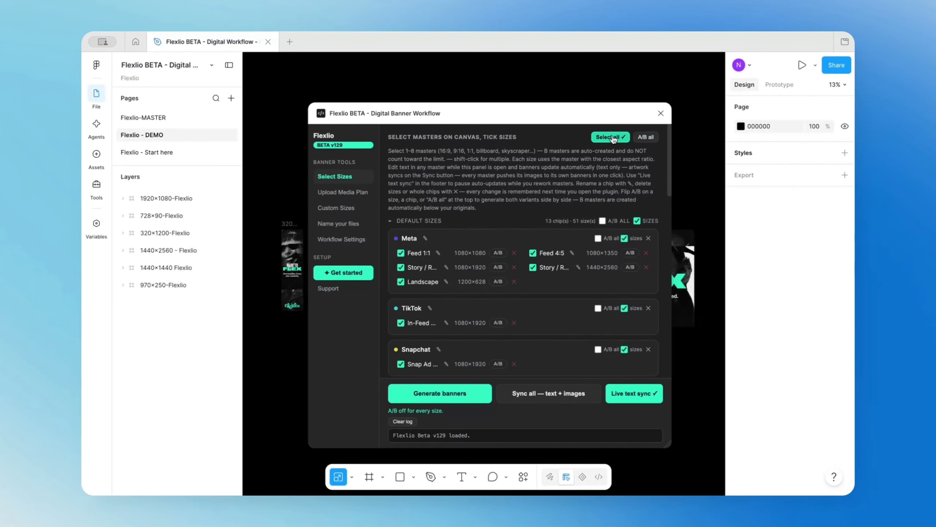
Upload the media plan file Flexlio-Demo-Media-Plan.csv and import its sizes as "Media plan".
click(334, 199)
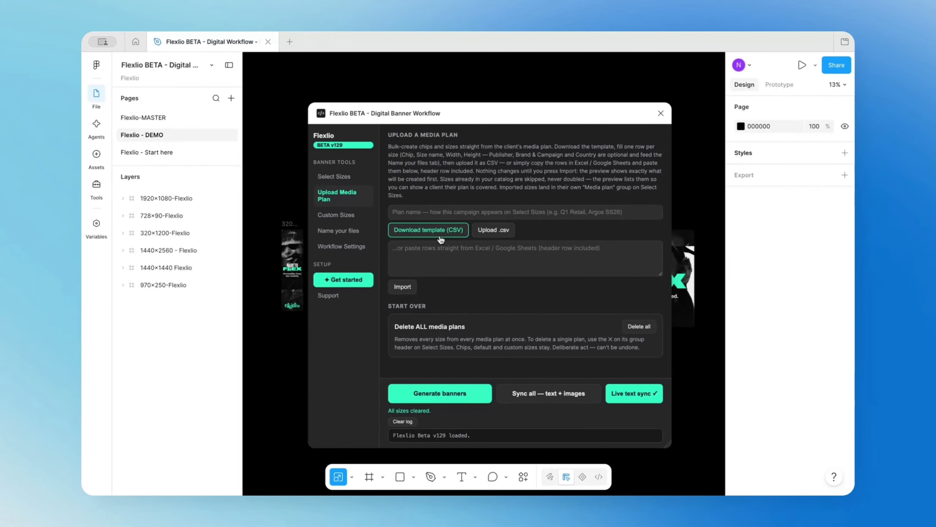
click(489, 233)
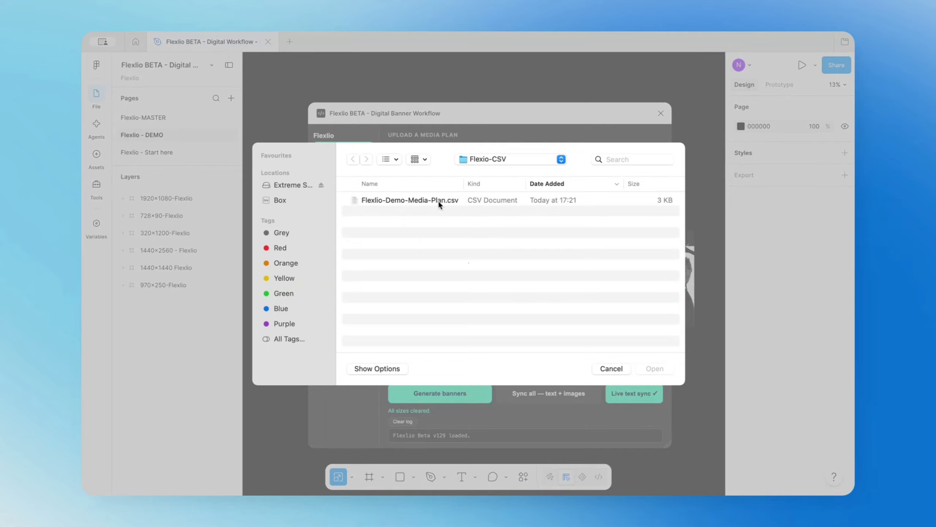
click(437, 200)
click(652, 368)
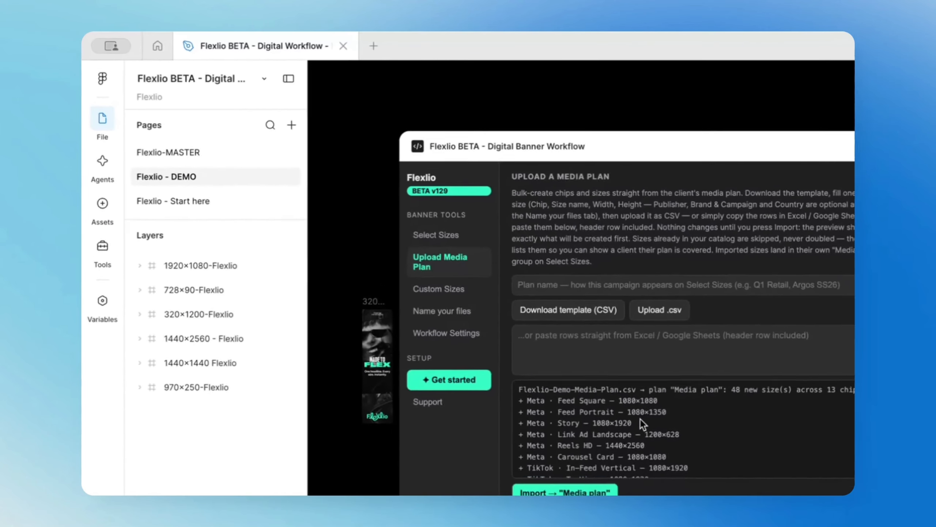
click(564, 522)
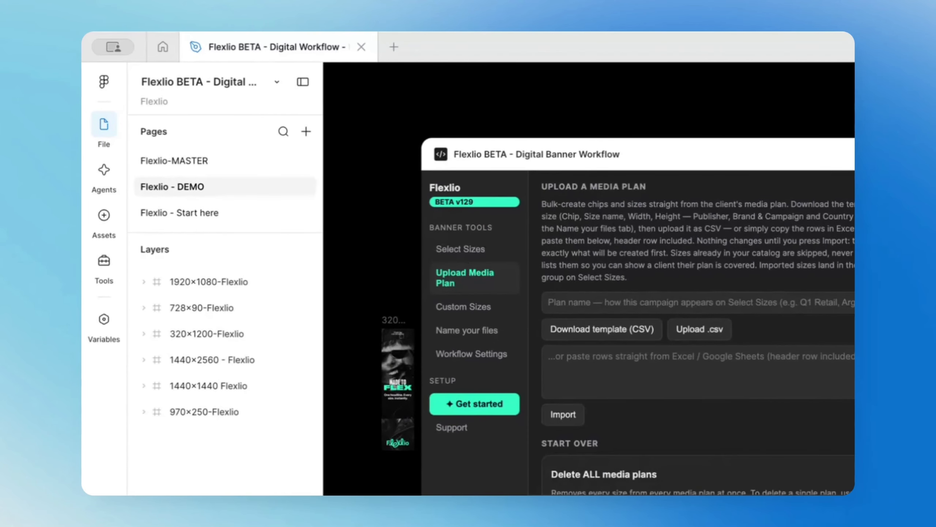
Return to the size selection, collapse the default sizes and review the imported Media plan group.
scroll(652, 407, down, 2)
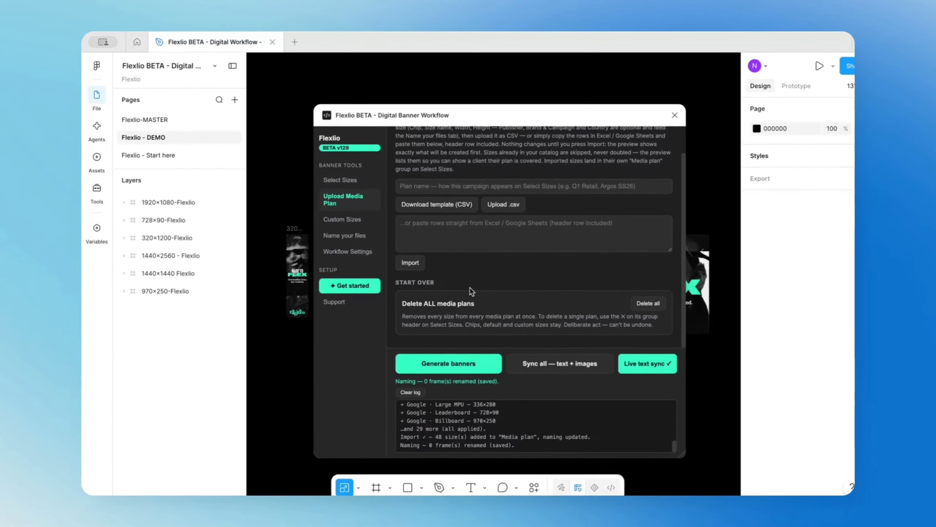
scroll(472, 292, up, 2)
click(354, 180)
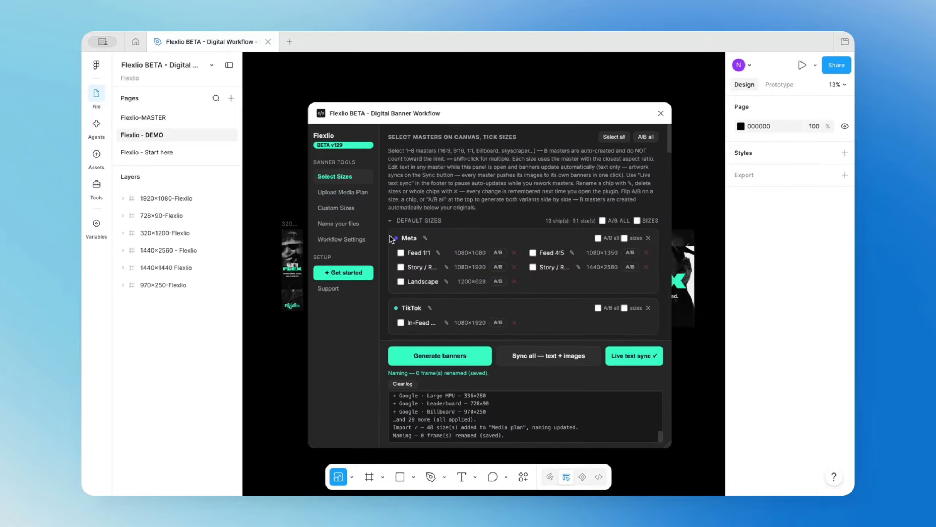
click(392, 222)
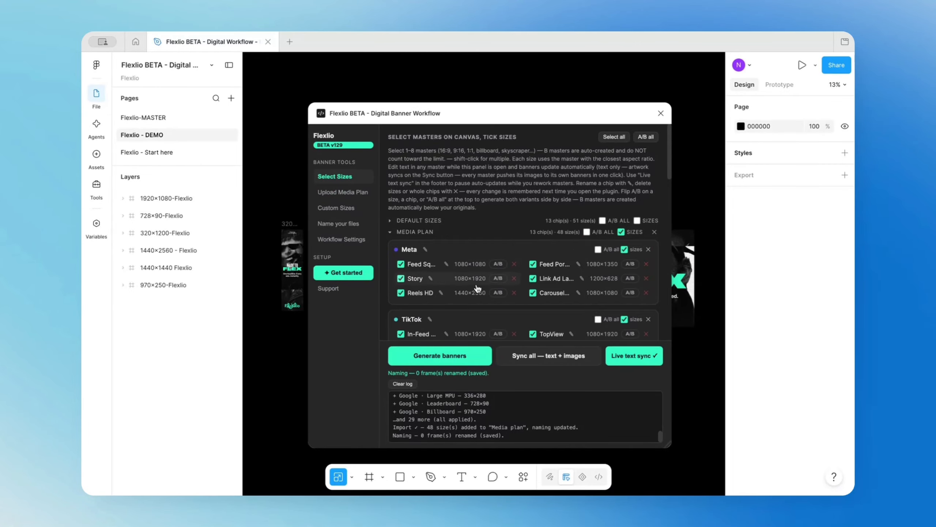
scroll(477, 290, down, 3)
scroll(477, 290, up, 3)
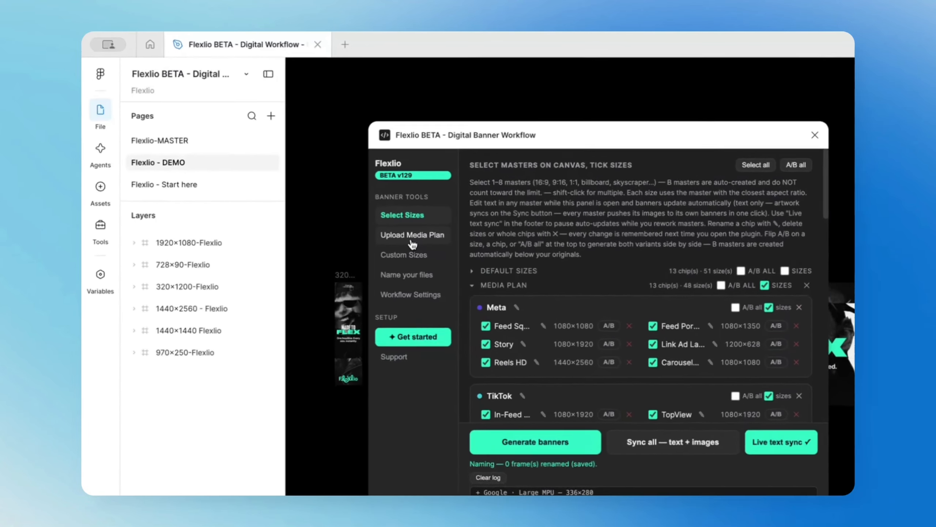
Go back to the media plan upload page and examine its plan name and import options.
click(412, 235)
scroll(630, 384, down, 1)
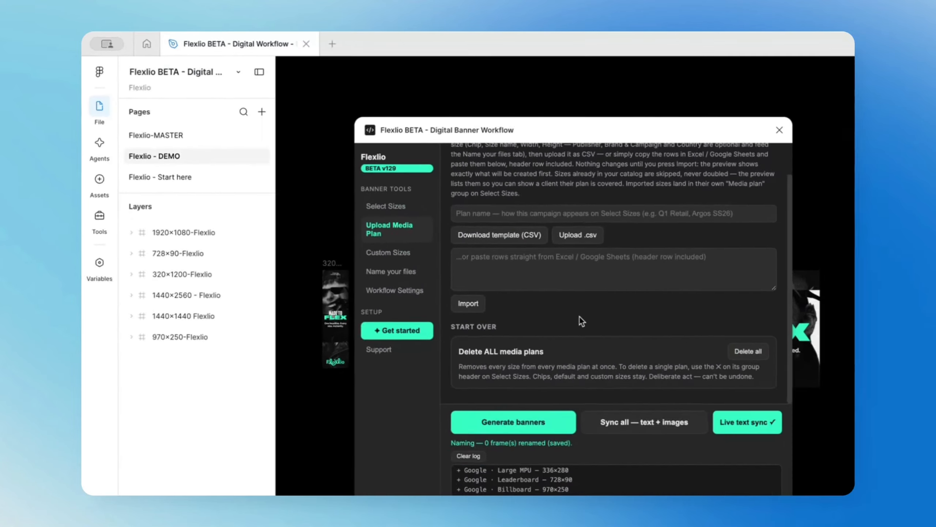
scroll(703, 389, up, 1)
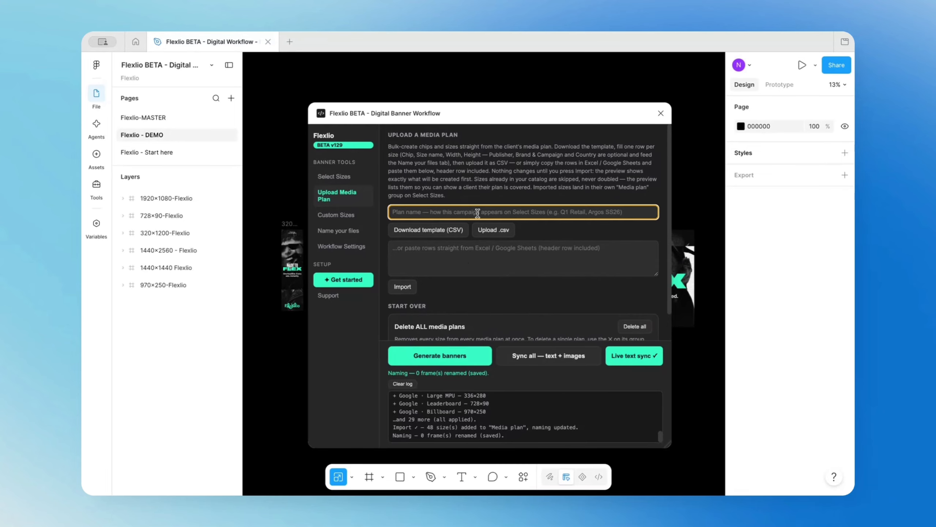
Examine the custom size form with its size name, width, height and chip fields.
click(335, 215)
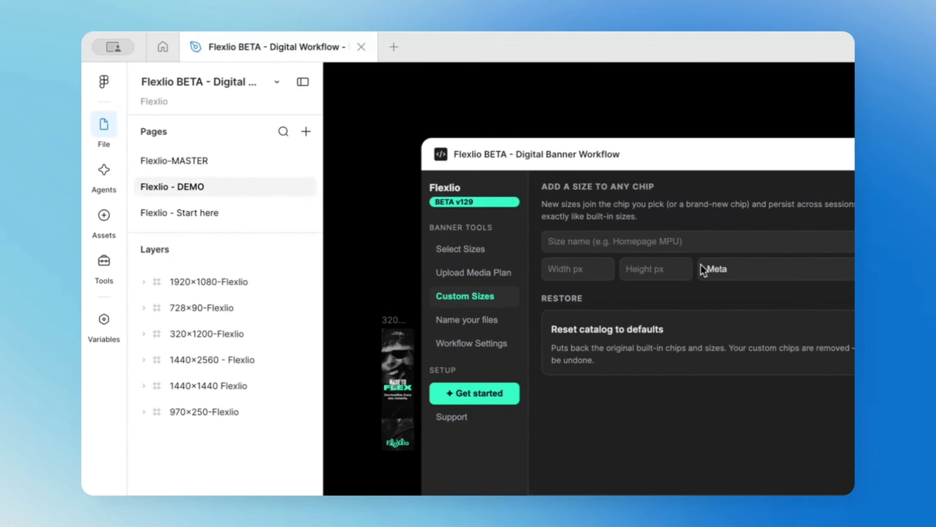
click(847, 269)
click(594, 242)
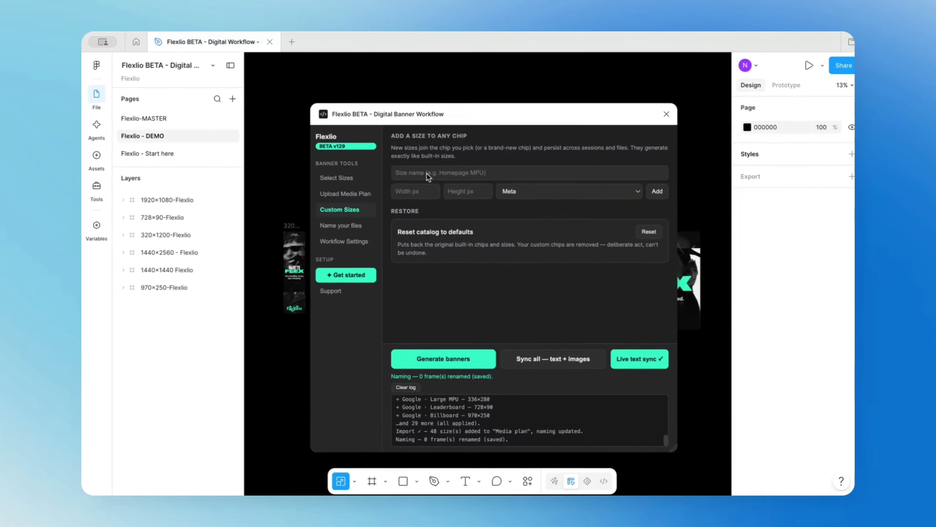
click(592, 242)
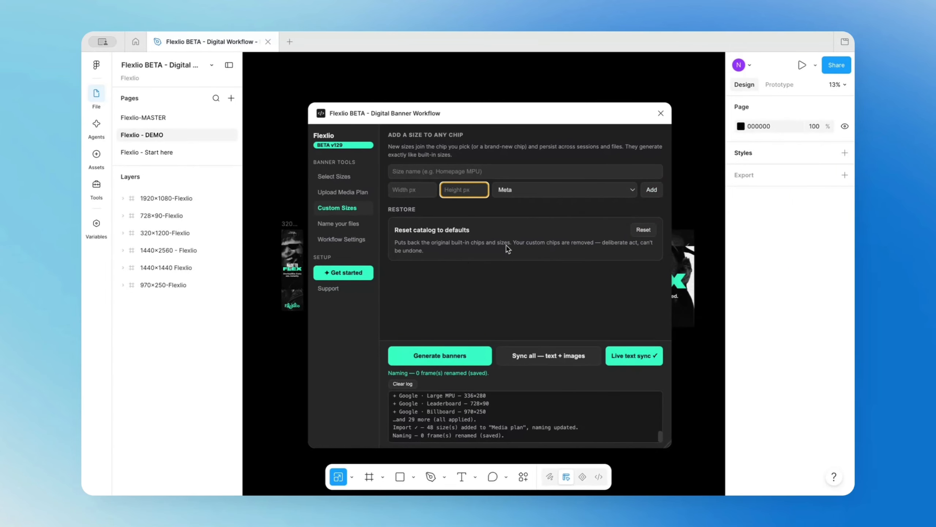
Review the file naming convention and its publisher names, and re-apply the names to every banner on this page.
click(342, 228)
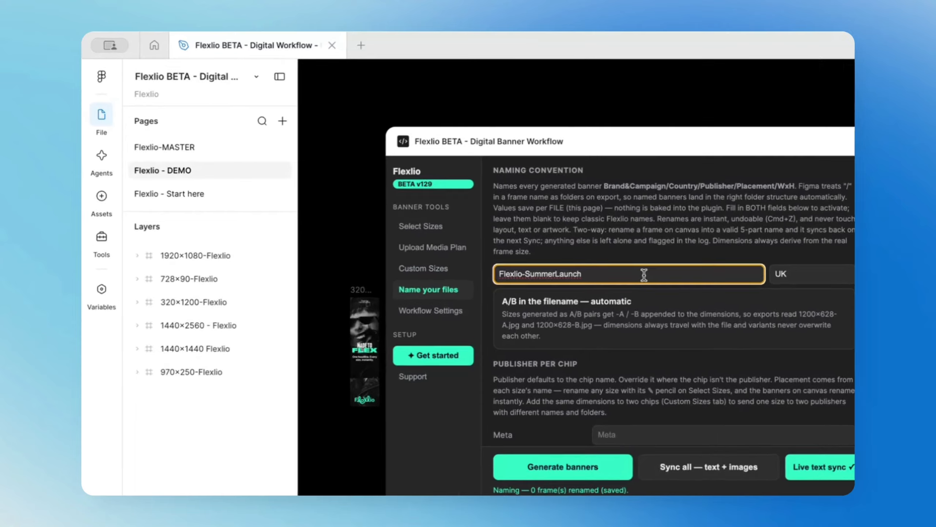
drag(456, 214, 388, 213)
click(719, 307)
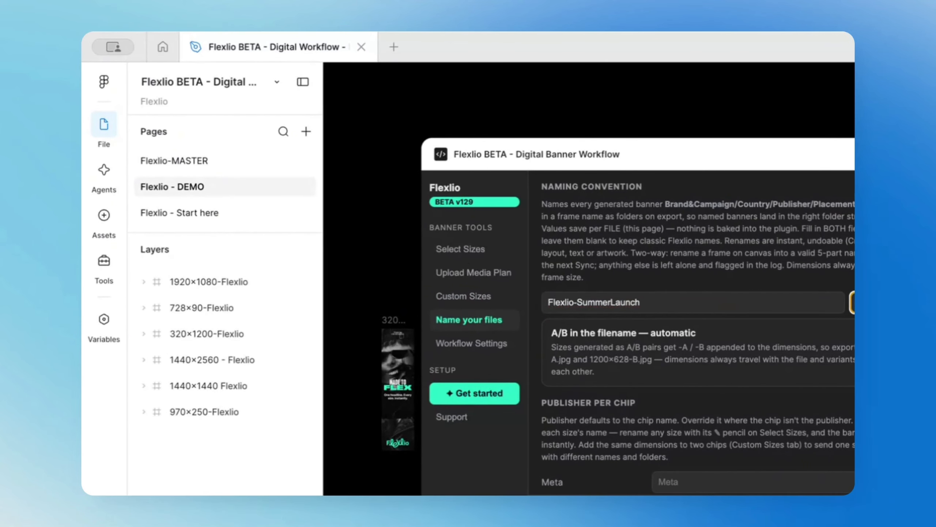
scroll(734, 398, down, 10)
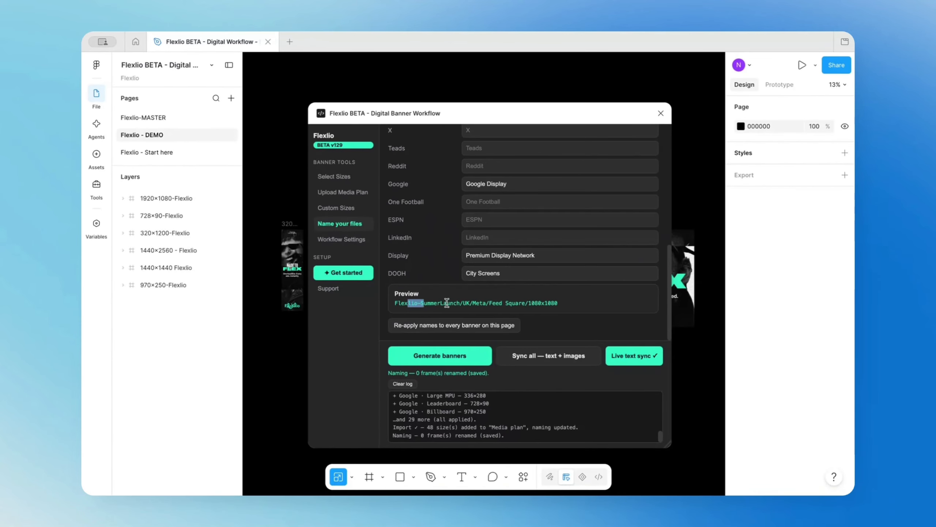
click(456, 332)
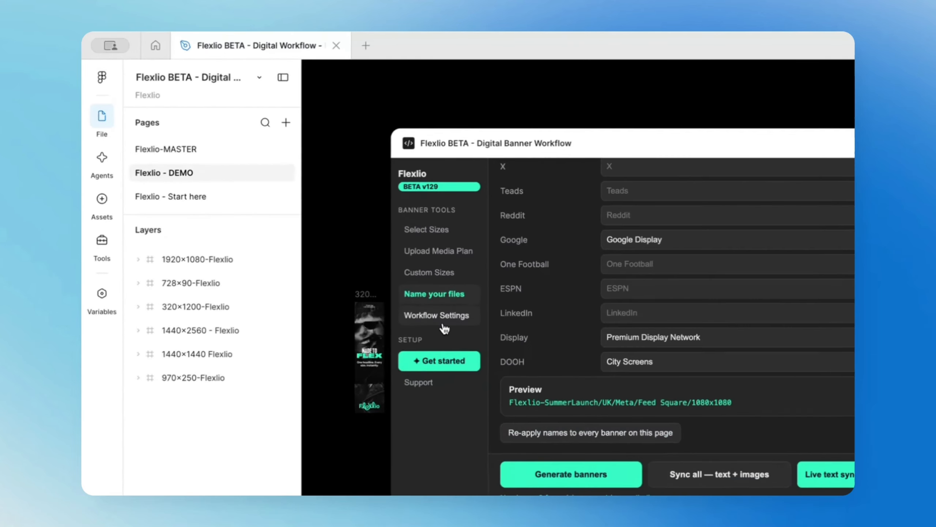
Examine the workflow settings for safe zones, margins, sync behaviour and board style, and open the support page.
click(343, 240)
scroll(459, 253, up, 5)
scroll(648, 364, up, 1)
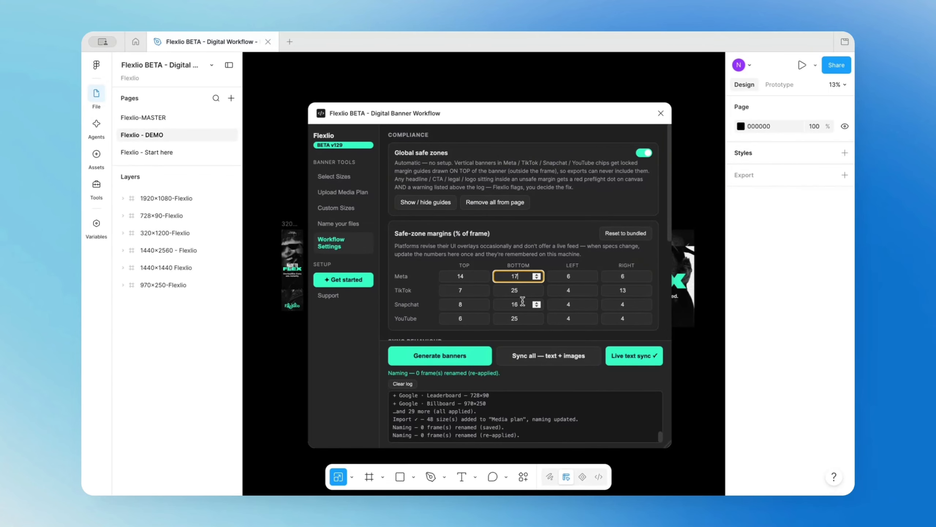
scroll(589, 295, down, 6)
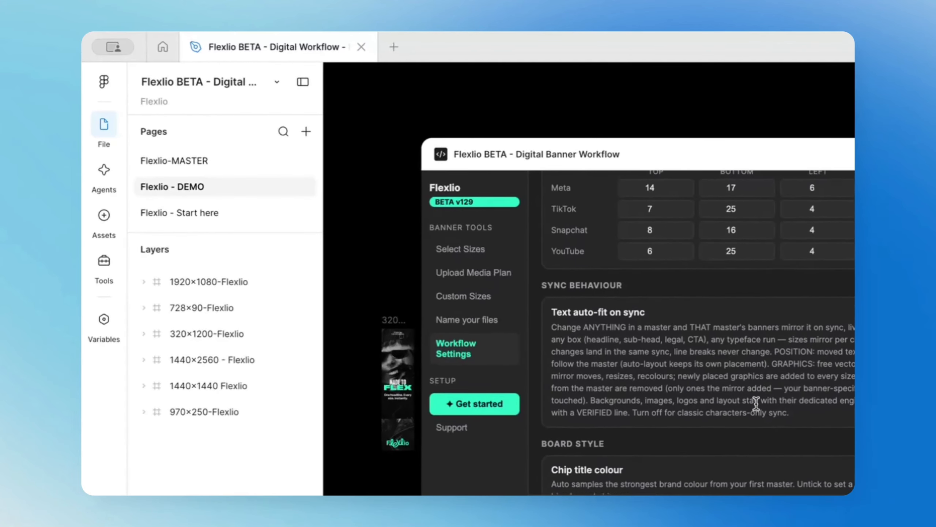
scroll(756, 404, down, 3)
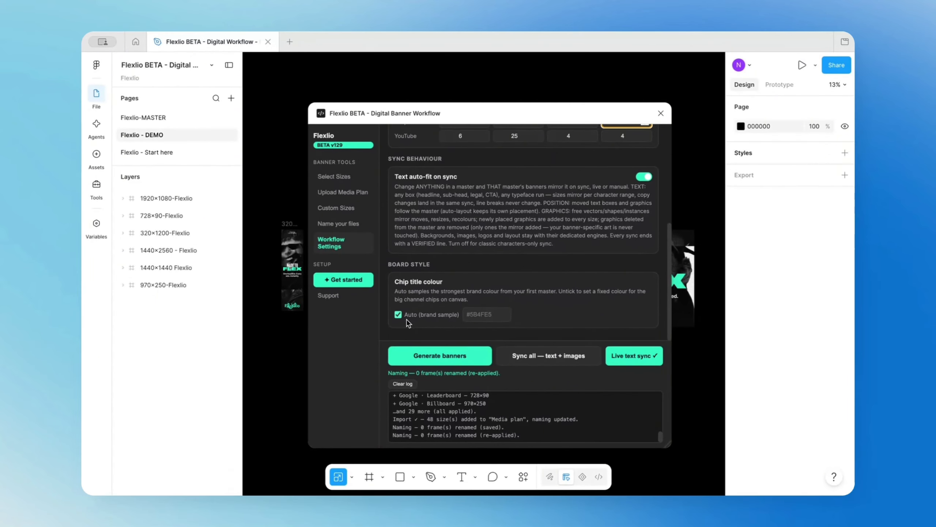
click(332, 296)
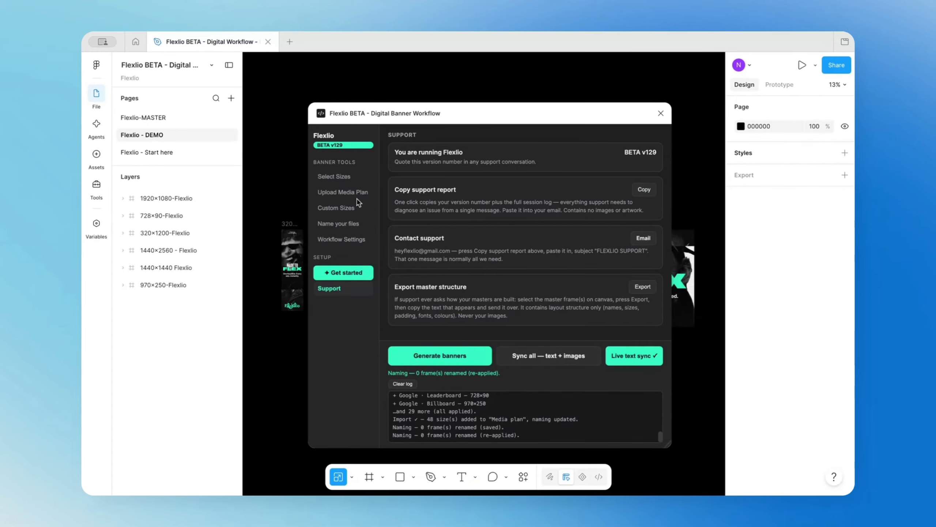
Select all default and media plan sizes with A/B variants, and shrink and move the plugin window away from the masters.
click(355, 177)
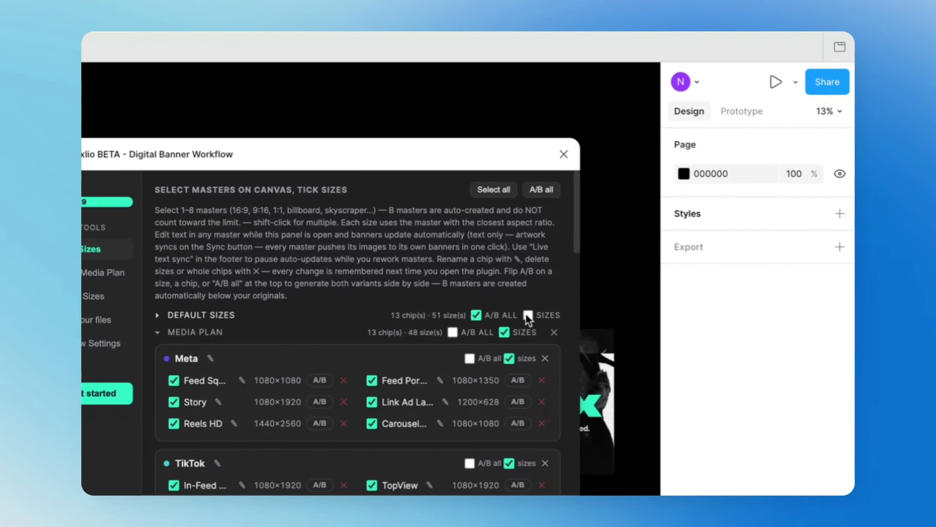
click(527, 315)
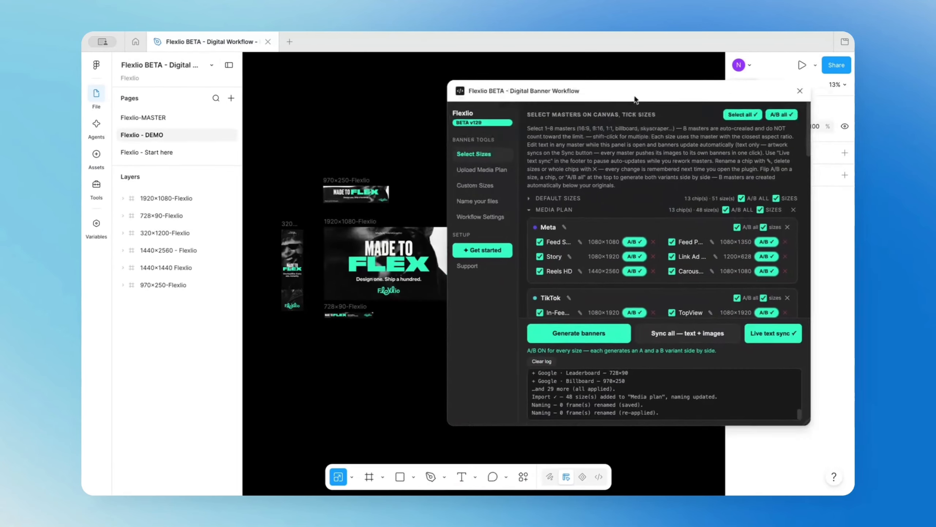
drag(832, 442, 689, 333)
drag(548, 100, 709, 130)
Select all six master frames on the canvas and generate their A/B banners.
drag(279, 143, 641, 409)
drag(455, 124, 381, 65)
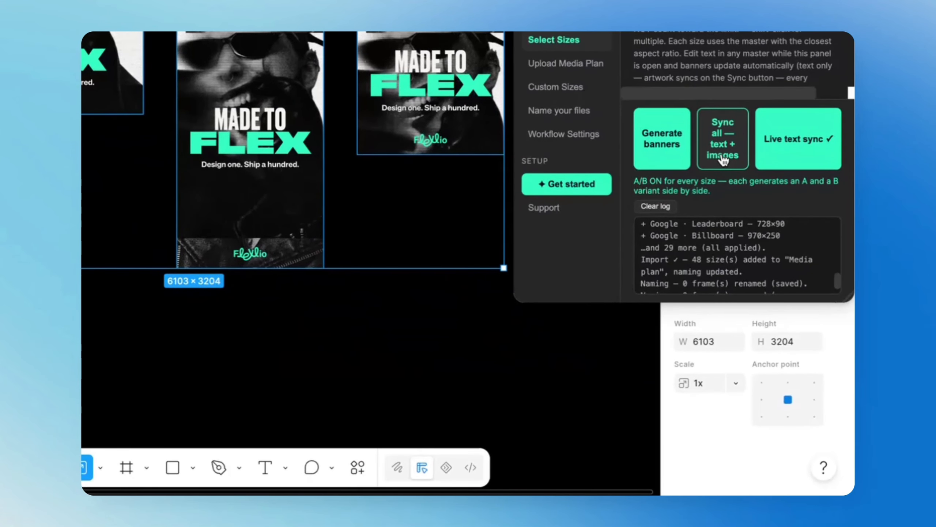
click(723, 160)
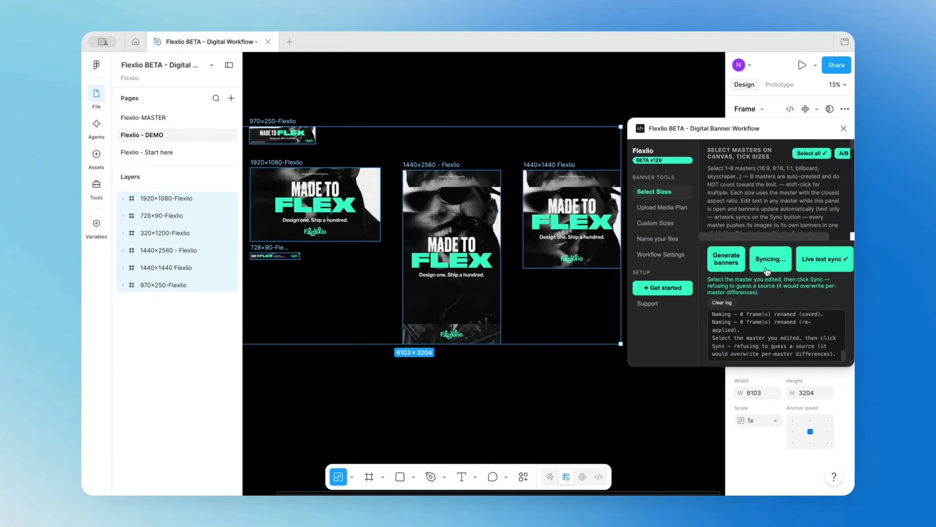
click(726, 267)
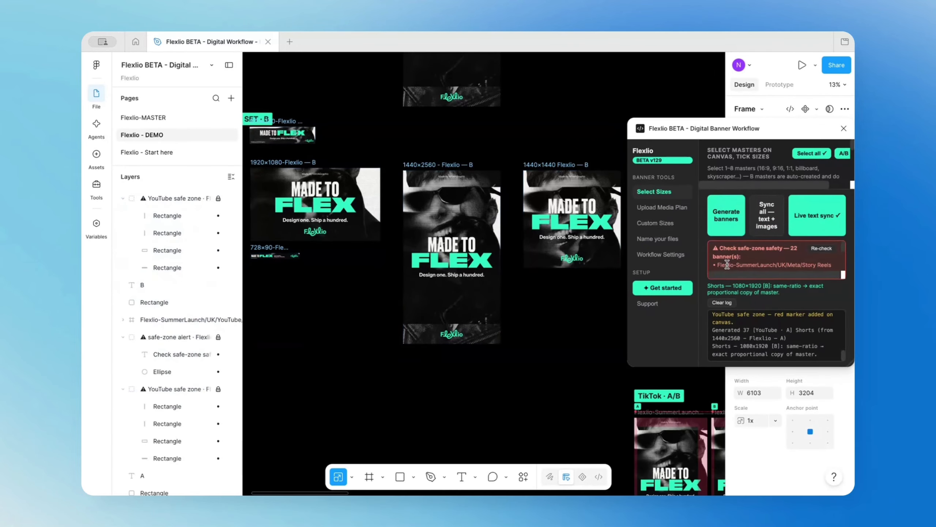
Examine the generated A/B banner groups for Meta, TikTok and Snapchat and the B master set.
scroll(530, 374, down, 5)
click(503, 400)
drag(504, 399, 374, 231)
scroll(431, 202, up, 3)
scroll(431, 203, up, 5)
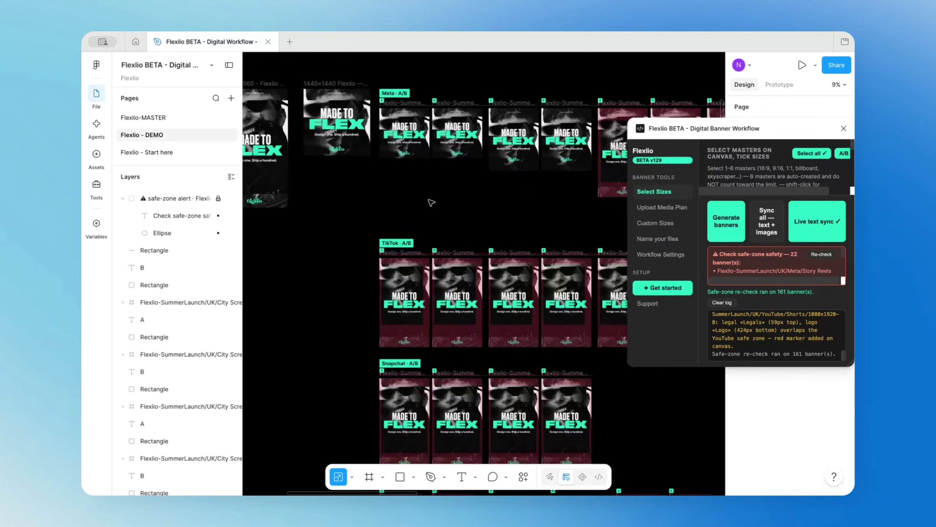
drag(424, 189, 440, 297)
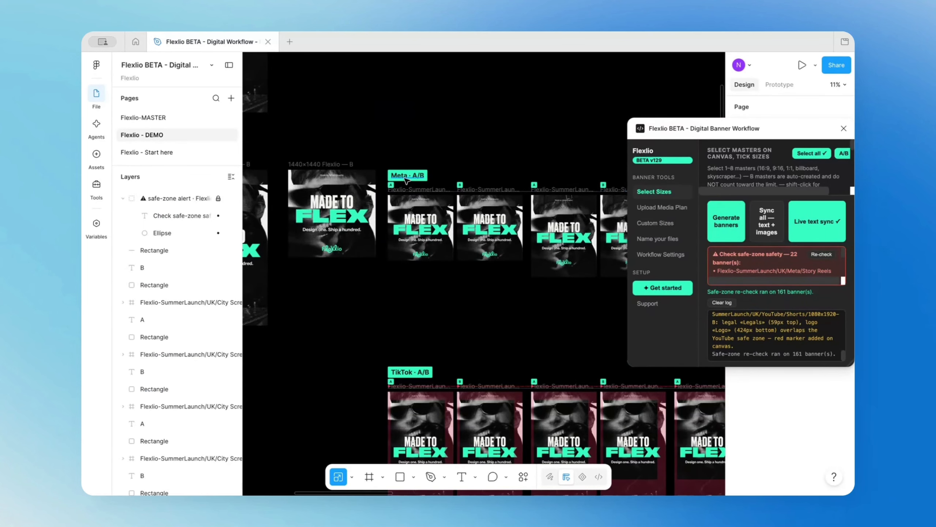
drag(461, 296, 508, 345)
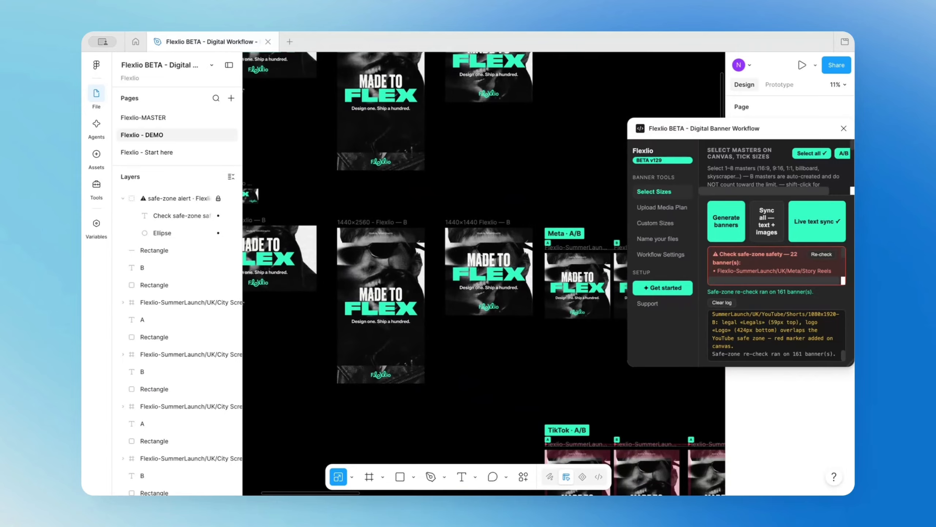
Move the plugin window lower and replace FLEX with SYNC in the headline of the 1440×2560 B master.
drag(701, 132, 702, 188)
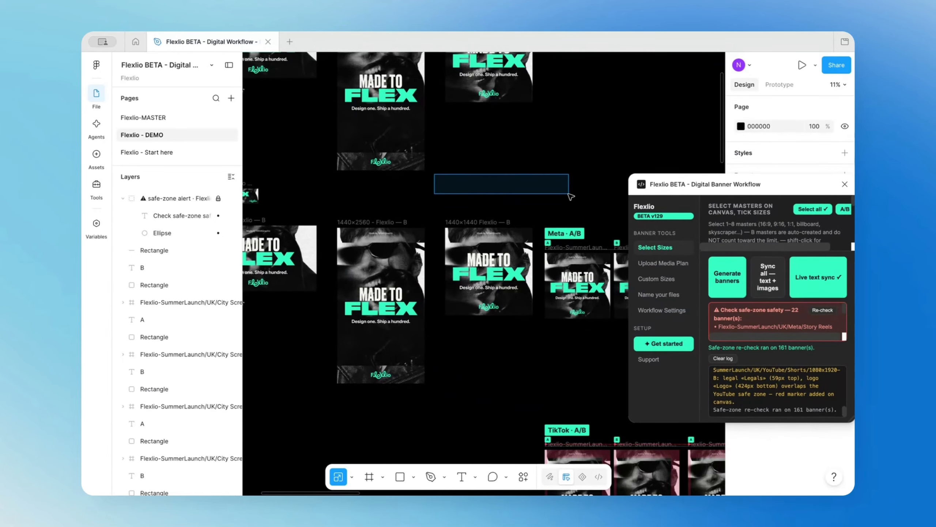
drag(438, 211, 545, 219)
click(492, 318)
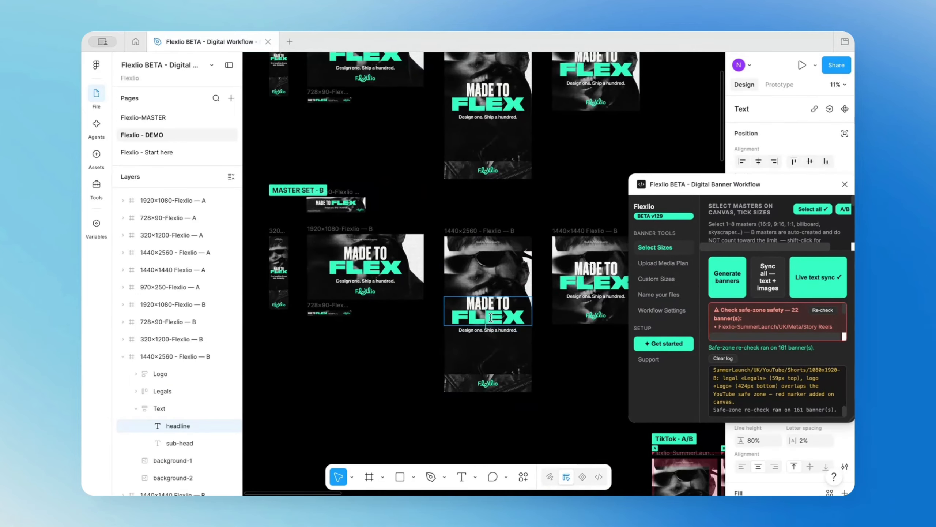
text(SYNC)
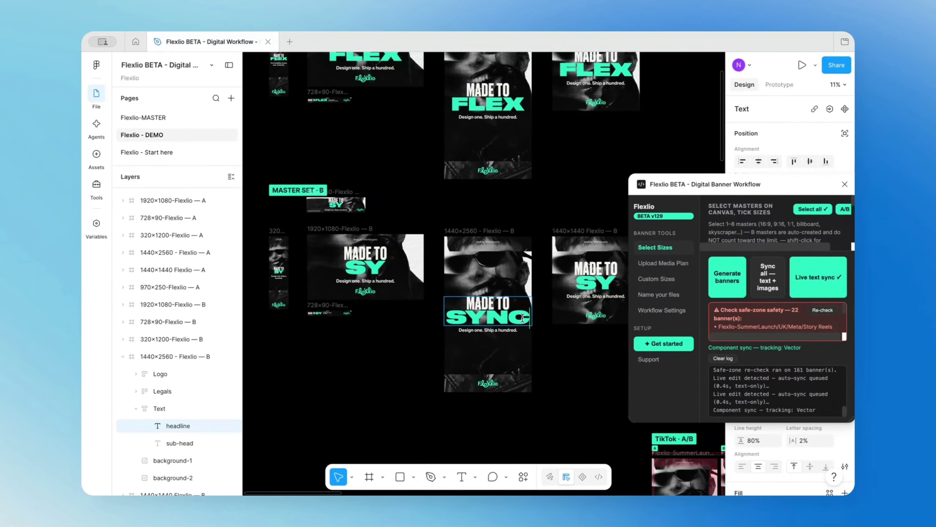
Close the headline edit and switch the logo in the 1440×2560 B master to the yellow variant.
click(537, 212)
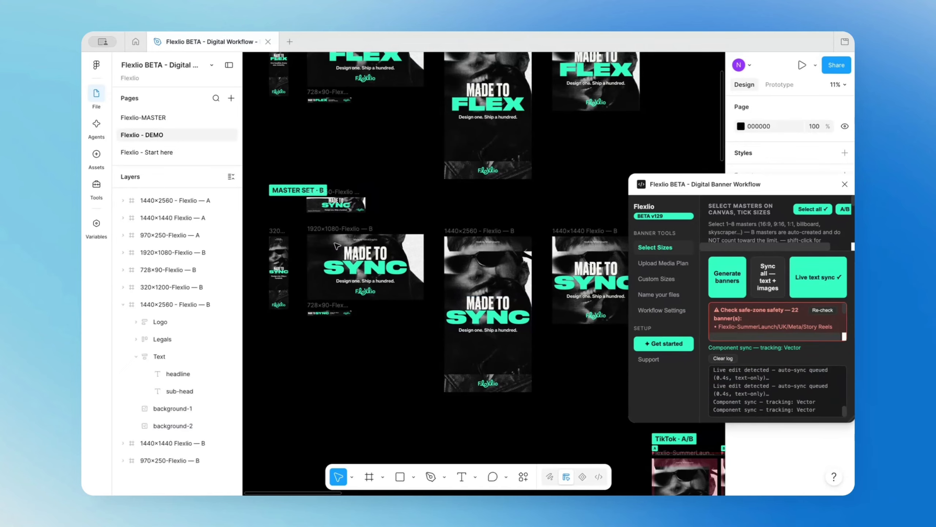
drag(568, 215, 302, 193)
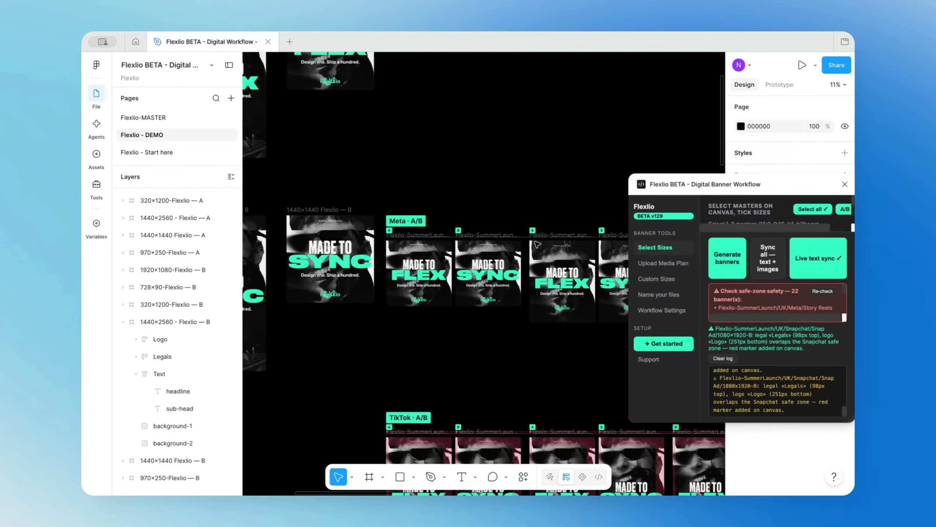
drag(466, 377, 564, 343)
drag(442, 328, 588, 342)
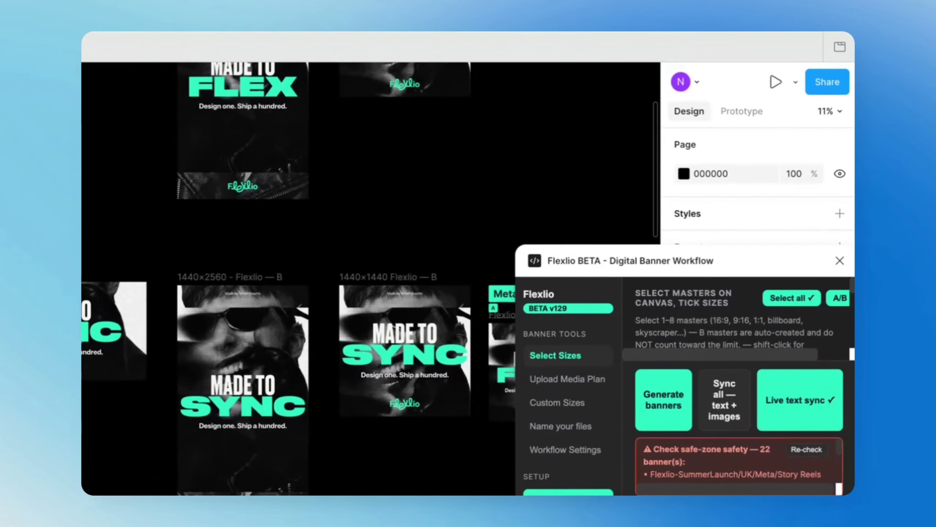
super+click(243, 505)
click(773, 176)
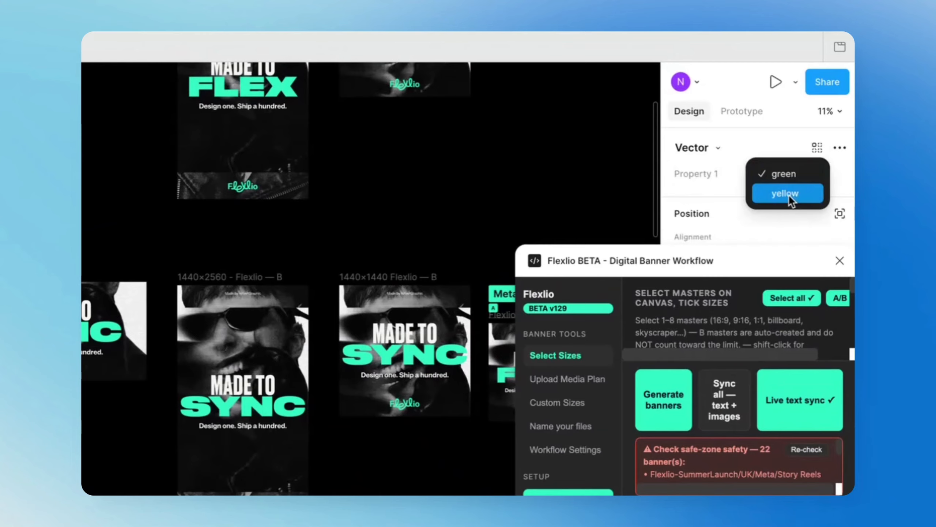
click(788, 195)
Select the 1440×2560 B master frame and sync its text and images to all masters and banners.
click(423, 480)
drag(433, 470, 287, 416)
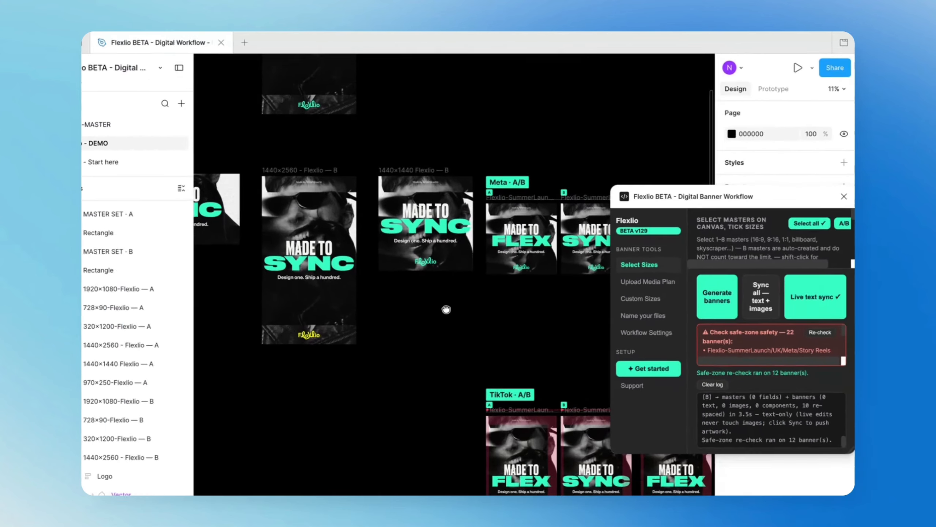
click(760, 297)
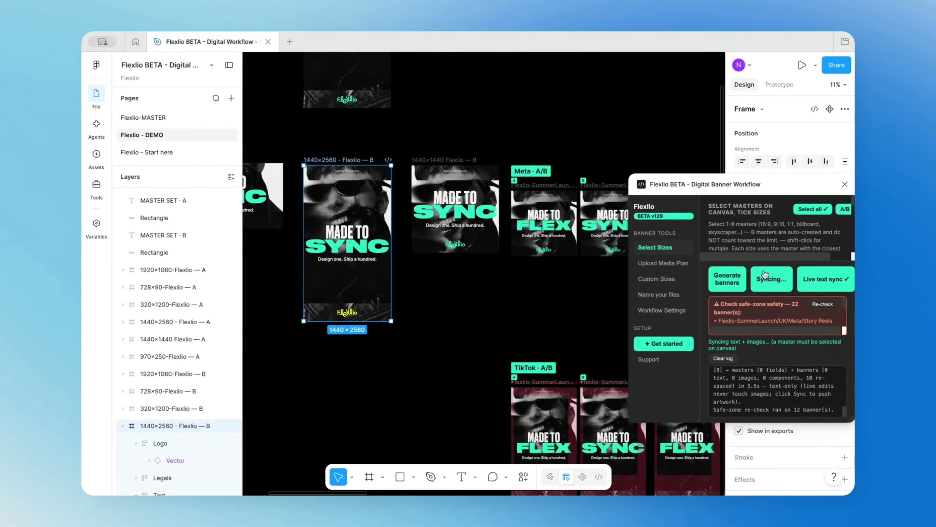
click(468, 303)
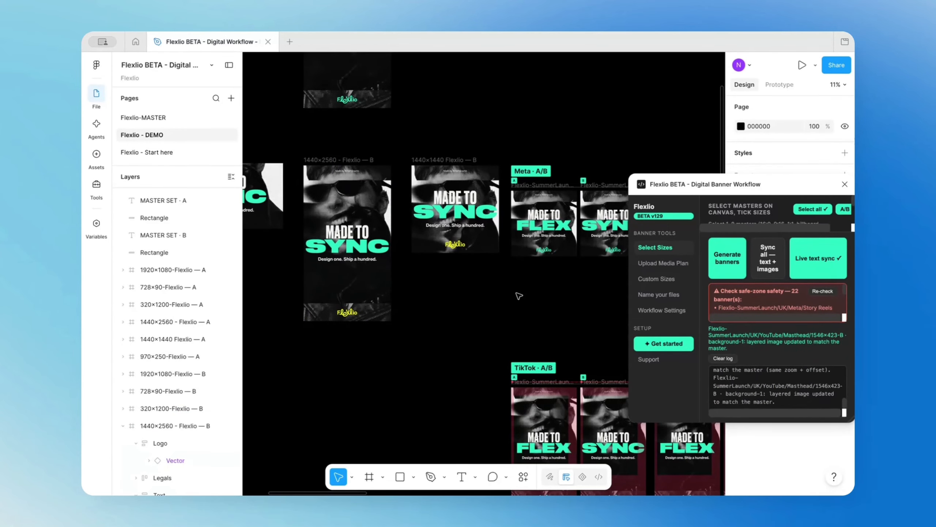
scroll(516, 295, down, 3)
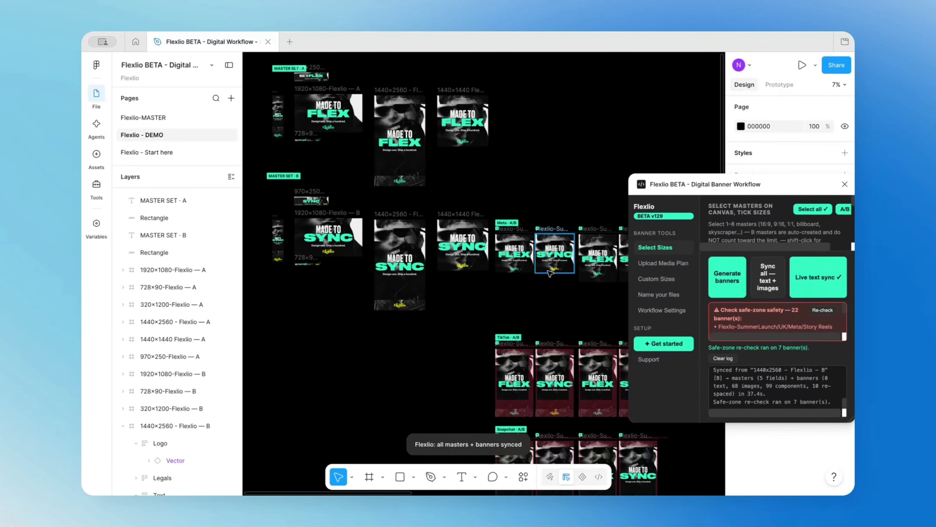
Replace the sub-head of the 1440×1440 B master with "One headline. Every size. instantly." and check the Meta banners.
scroll(457, 258, up, 5)
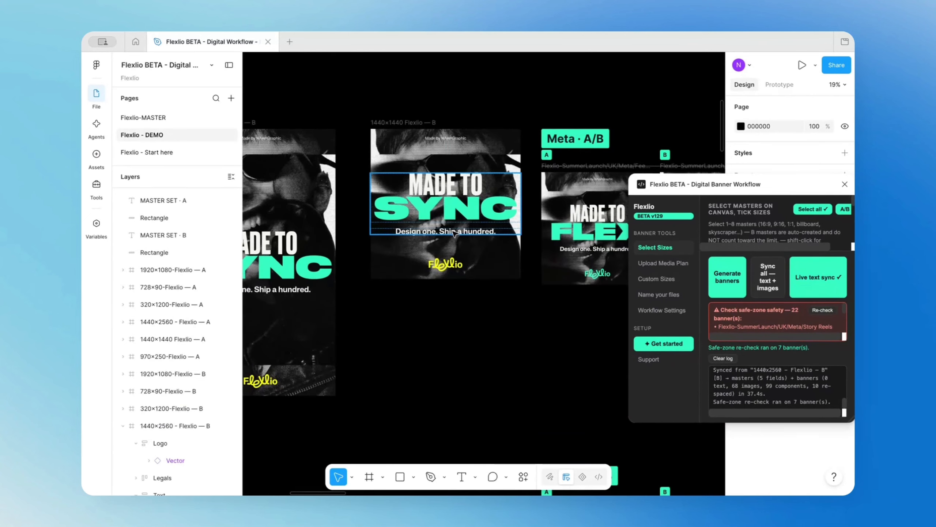
click(455, 232)
text(One h)
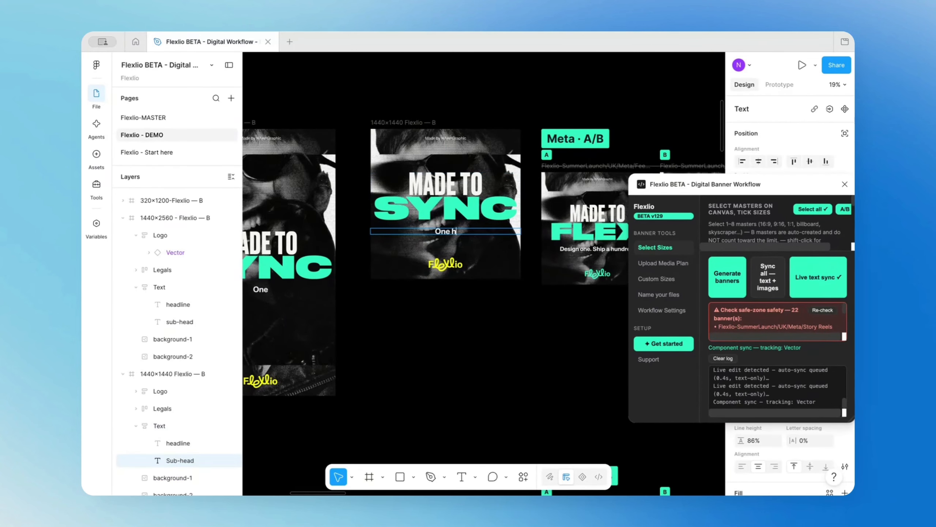
text(eadline. Every size. instantly.)
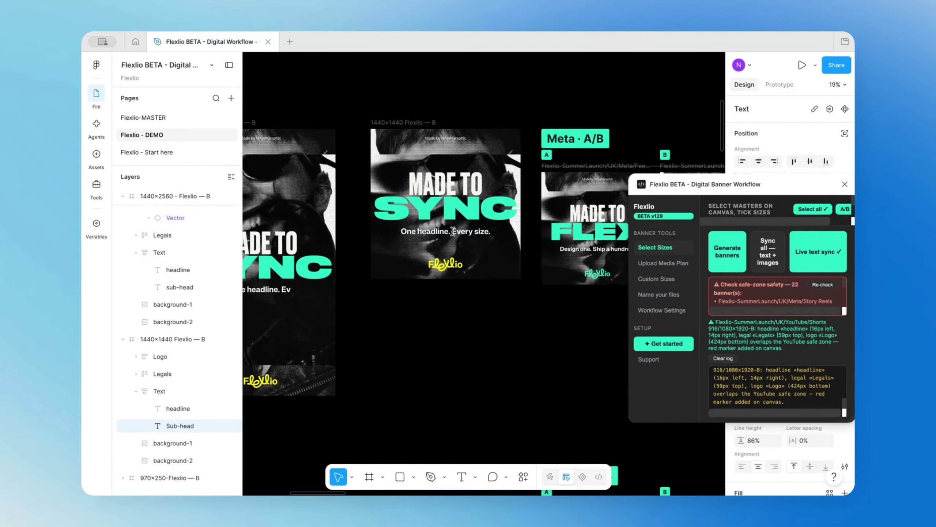
click(490, 332)
click(490, 333)
scroll(475, 330, down, 3)
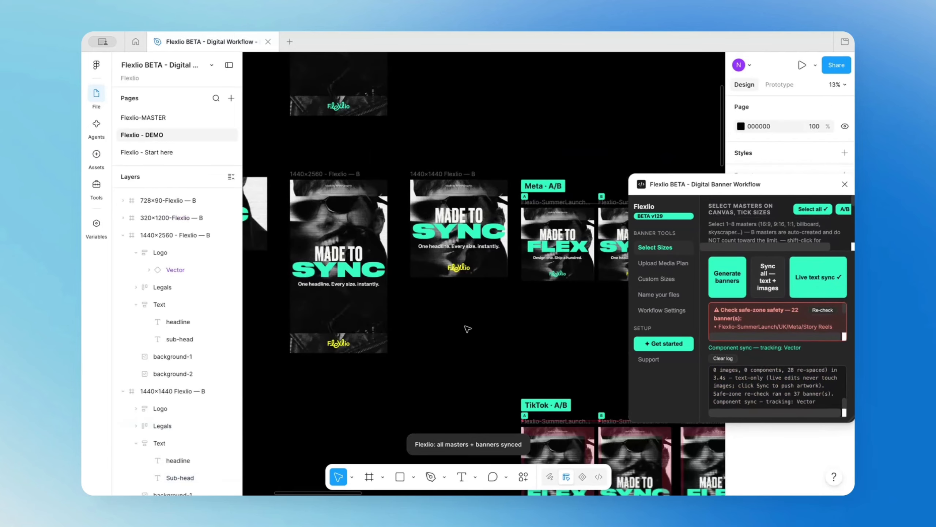
drag(433, 321, 363, 316)
drag(578, 300, 499, 299)
scroll(503, 305, up, 3)
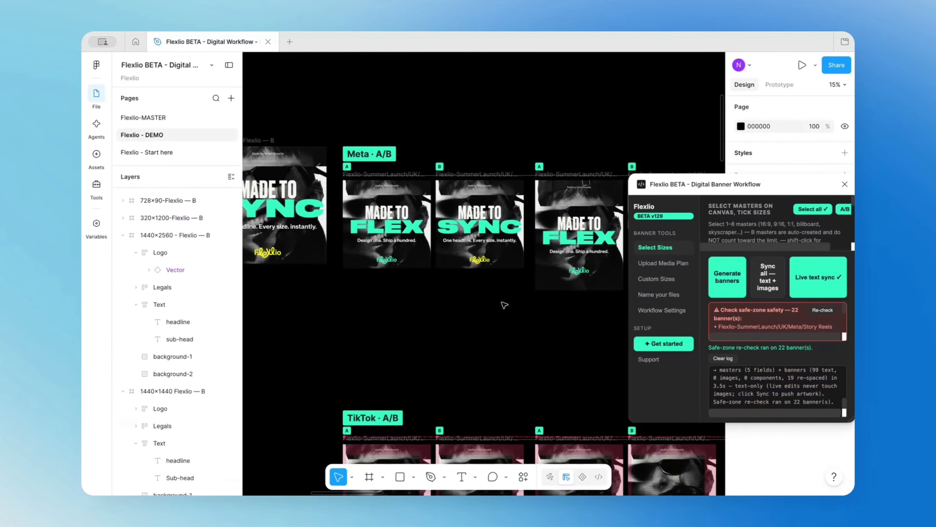
scroll(503, 305, down, 3)
Move the plugin window off the design properties and set the word SYNC in the 1440×1440 B master's headline to FFF200.
drag(370, 317, 493, 348)
double_click(464, 265)
drag(485, 262, 417, 259)
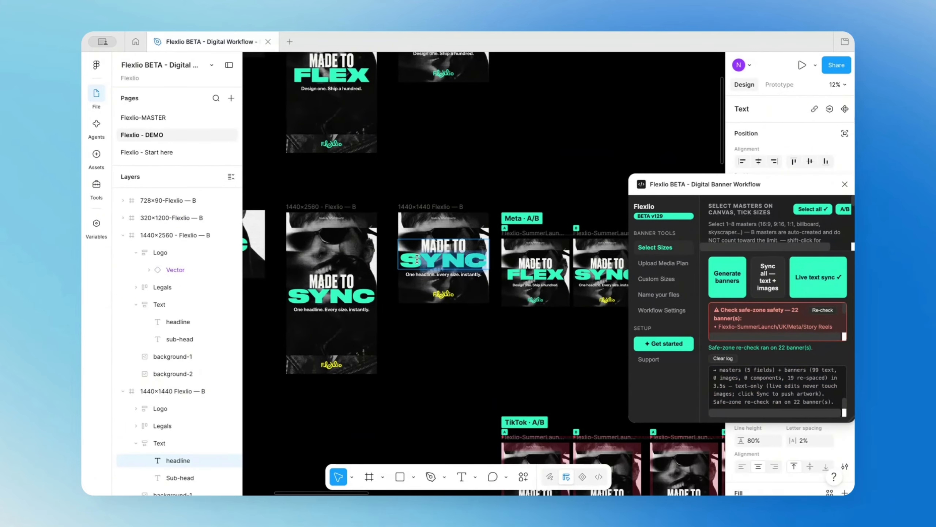
drag(782, 176, 693, 98)
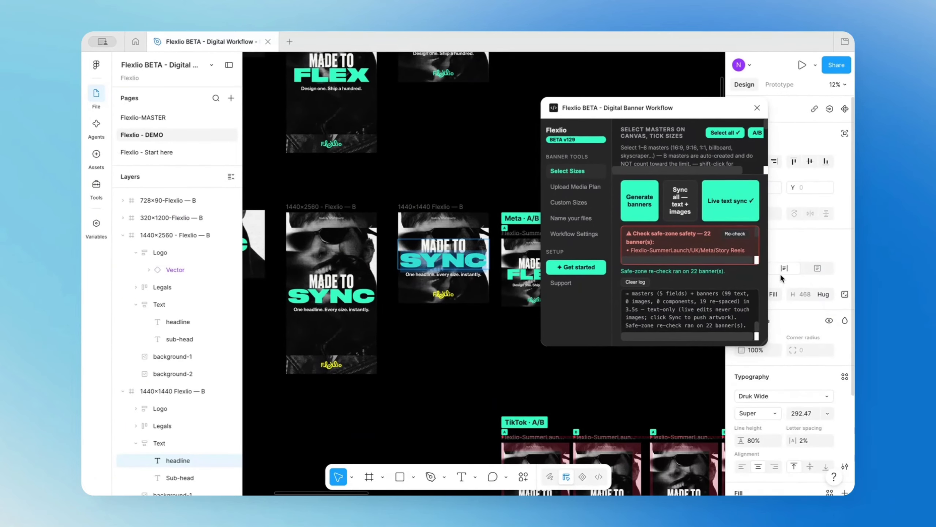
scroll(832, 447, down, 4)
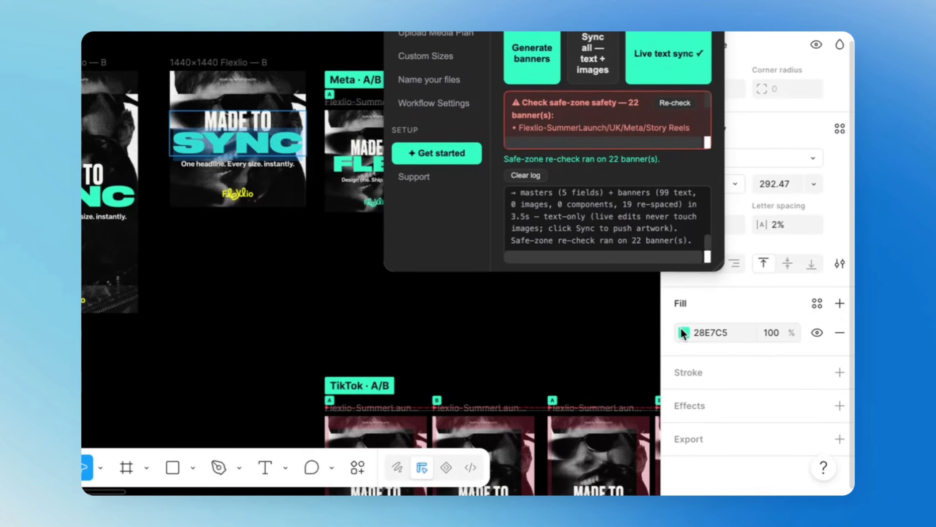
click(682, 332)
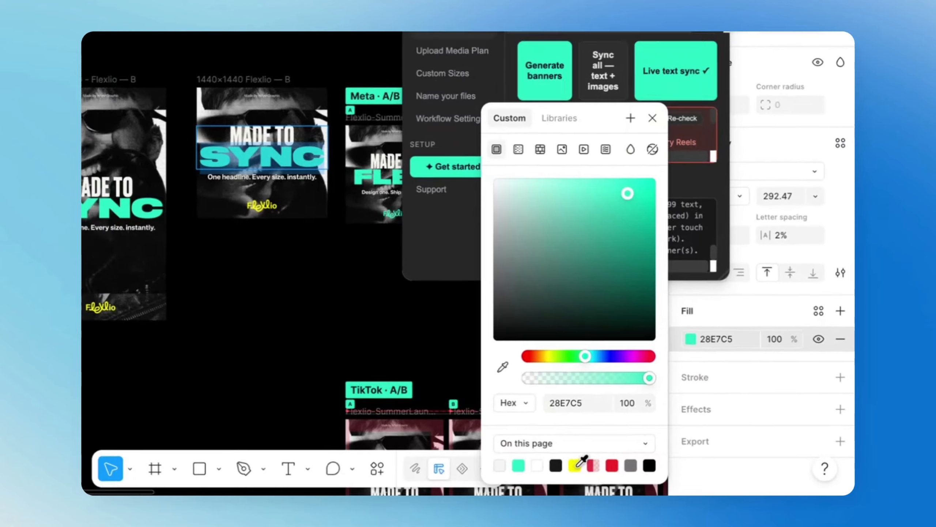
click(563, 465)
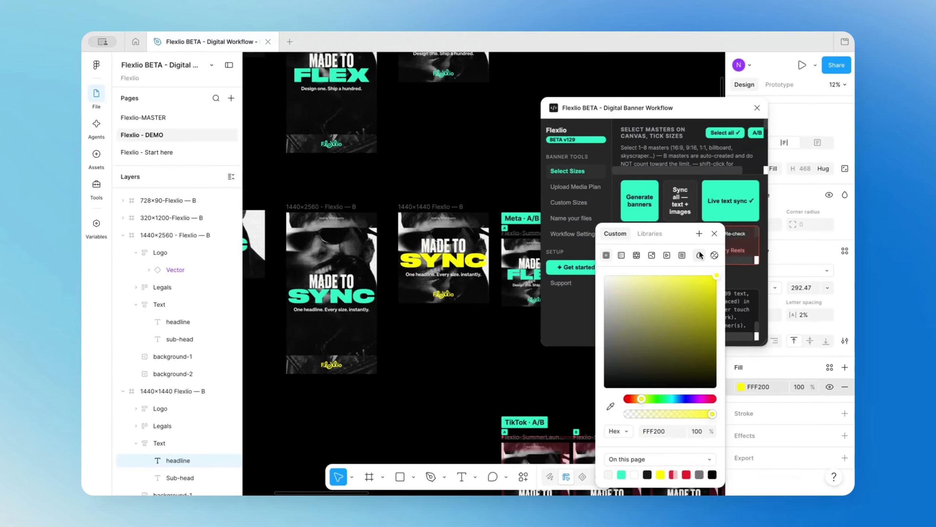
click(714, 233)
Select the 1440×1440 B master frame and sync its text and images across all masters and banners.
click(434, 207)
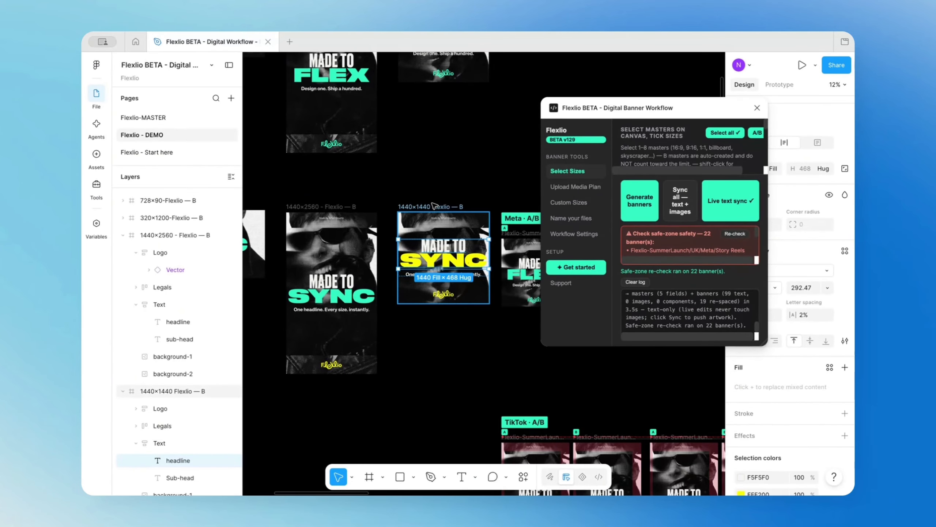
click(679, 198)
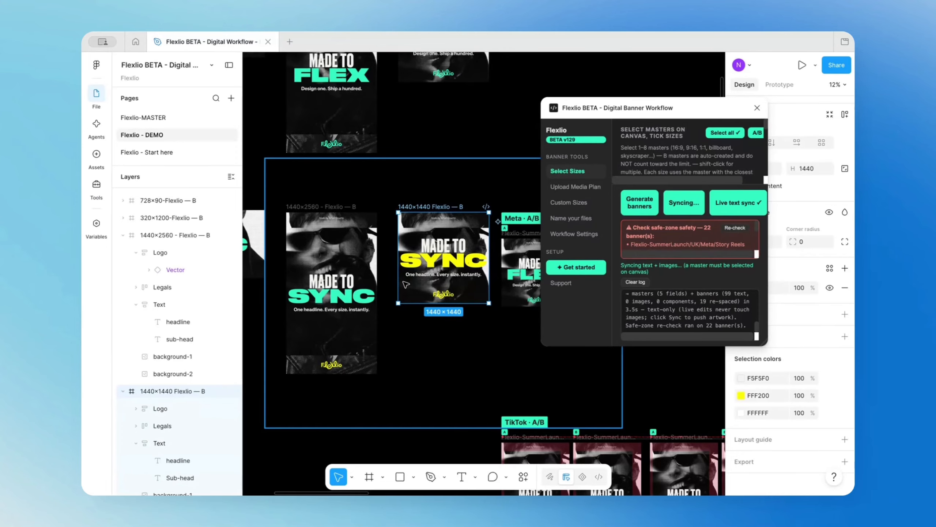
scroll(410, 297, down, 6)
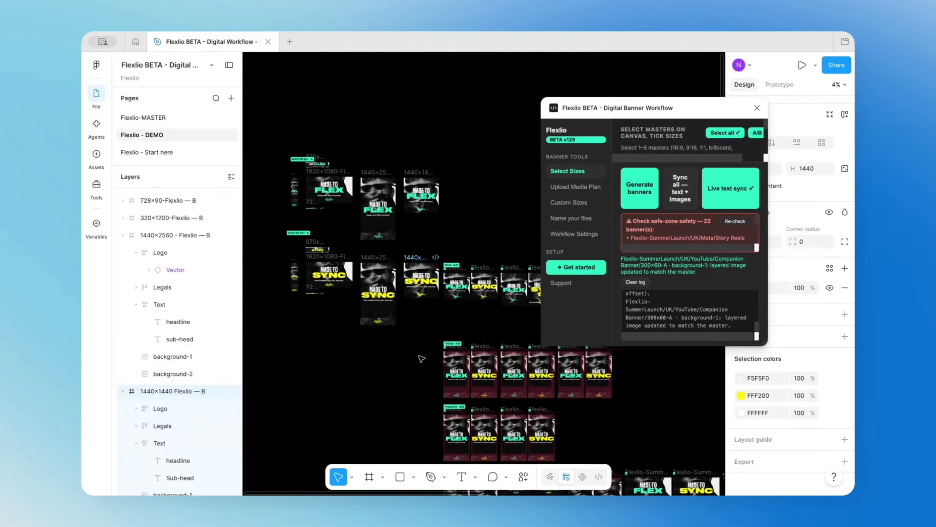
scroll(421, 355, down, 3)
scroll(421, 352, up, 3)
scroll(421, 352, left, 2)
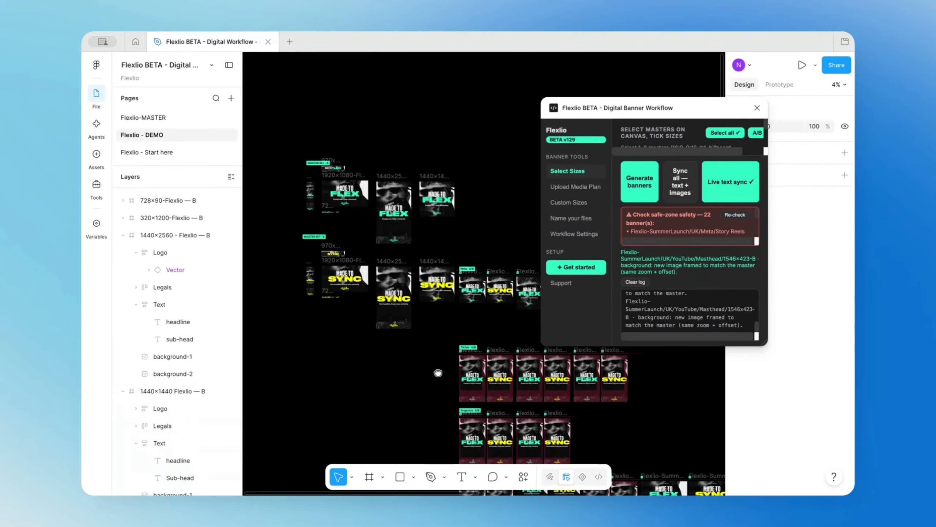
Delete the background-1 image from the 1440×2560, 1440×1440 and 1920×1080 B masters.
click(409, 303)
scroll(410, 304, up, 3)
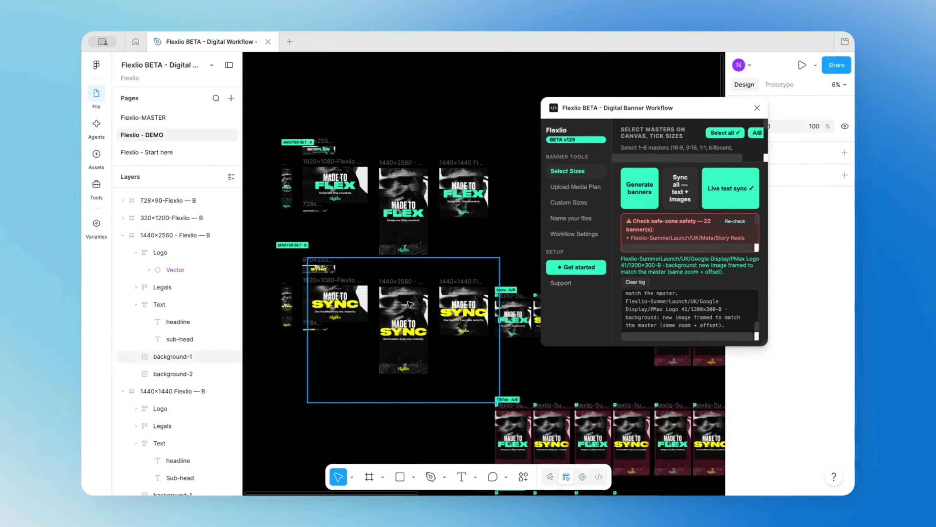
drag(404, 246, 417, 235)
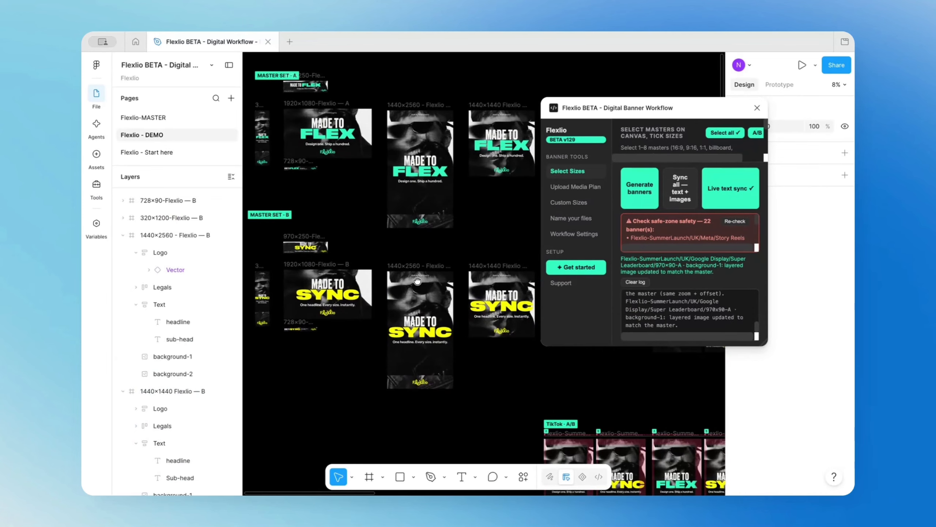
click(418, 289)
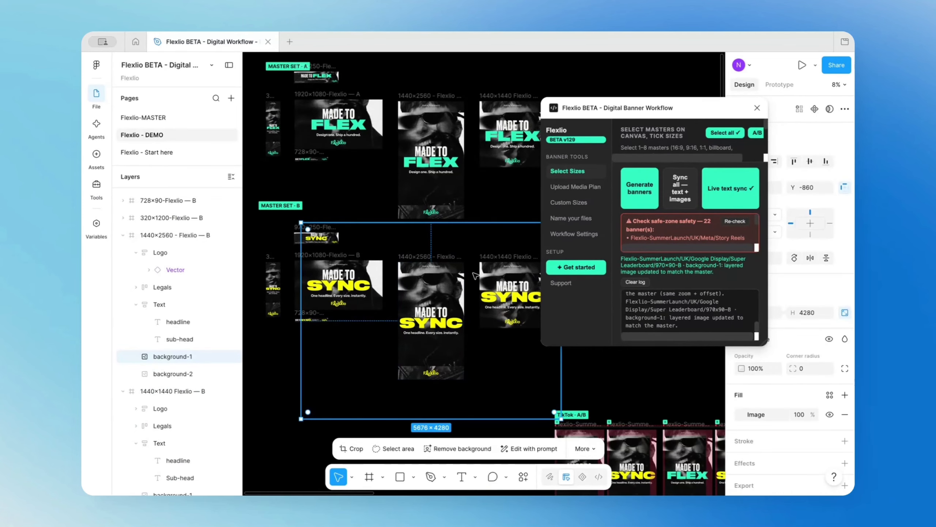
key(Delete)
click(487, 271)
key(Delete)
click(373, 274)
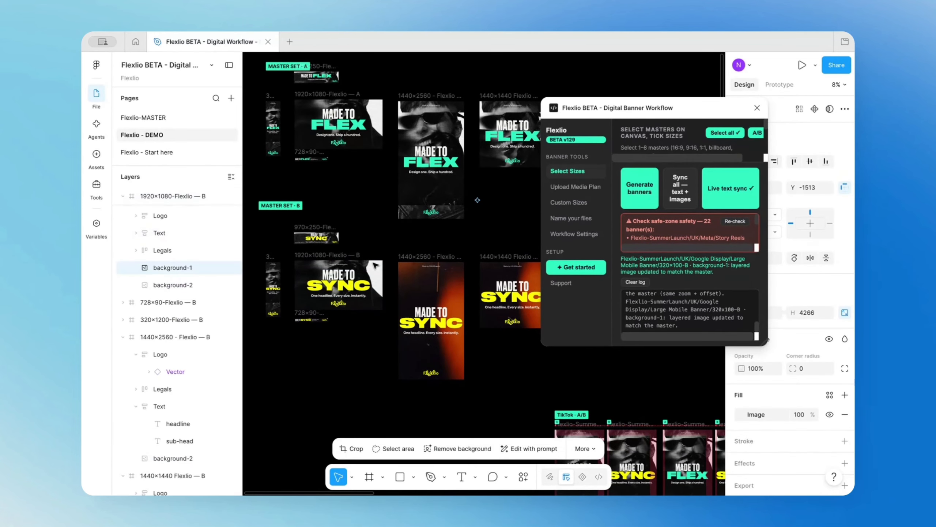
key(Delete)
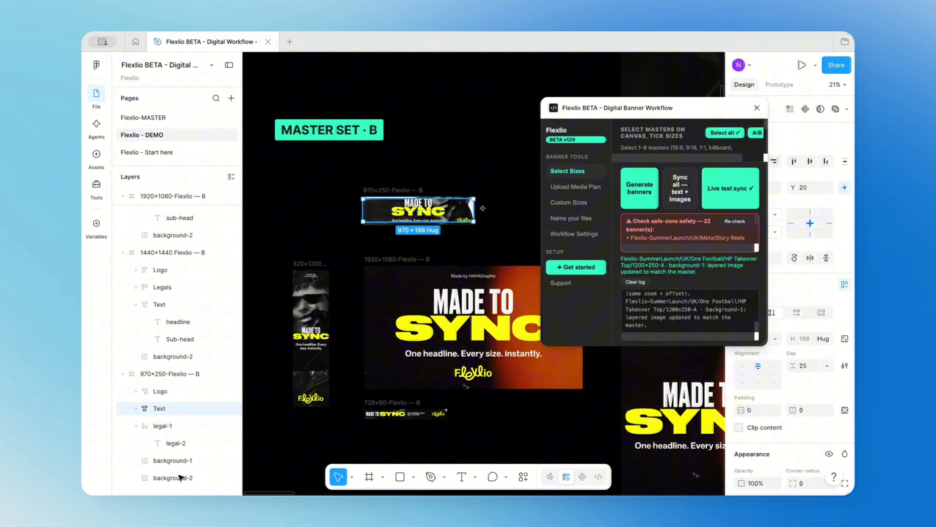
Delete the background-1 image from the 970×250, 320×1200 and 728×90 B masters.
click(180, 461)
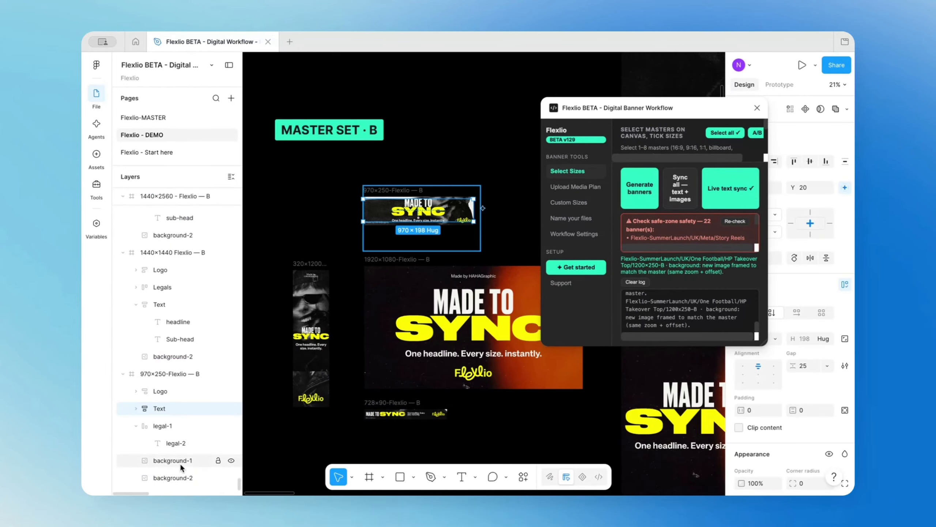
key(Delete)
click(311, 307)
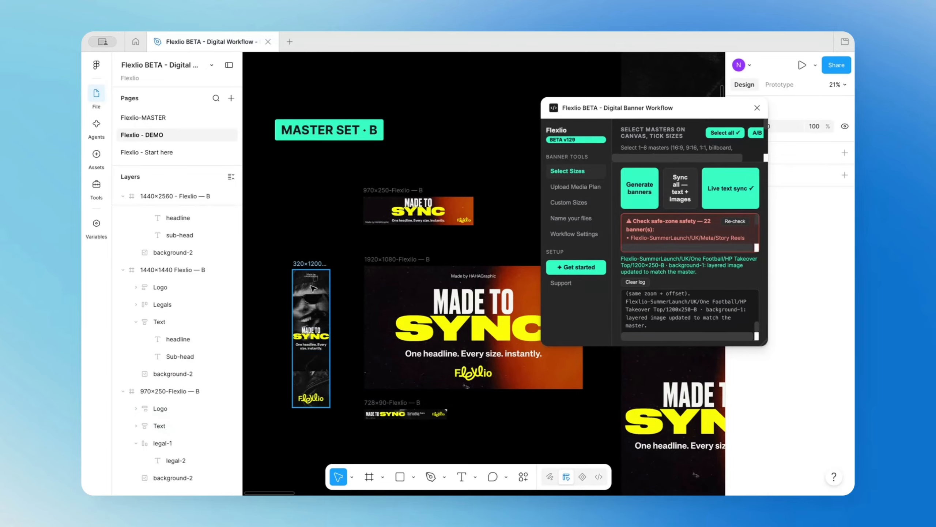
click(312, 295)
key(Delete)
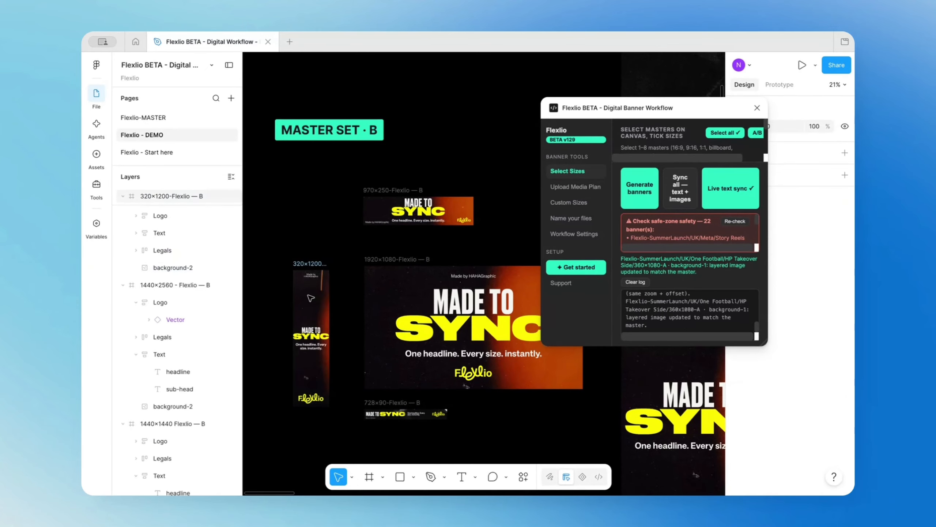
click(409, 418)
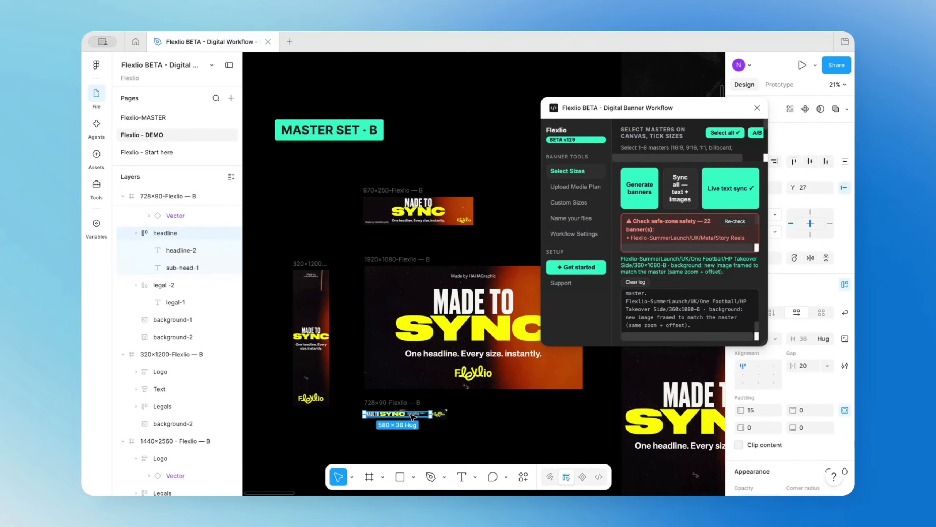
click(161, 318)
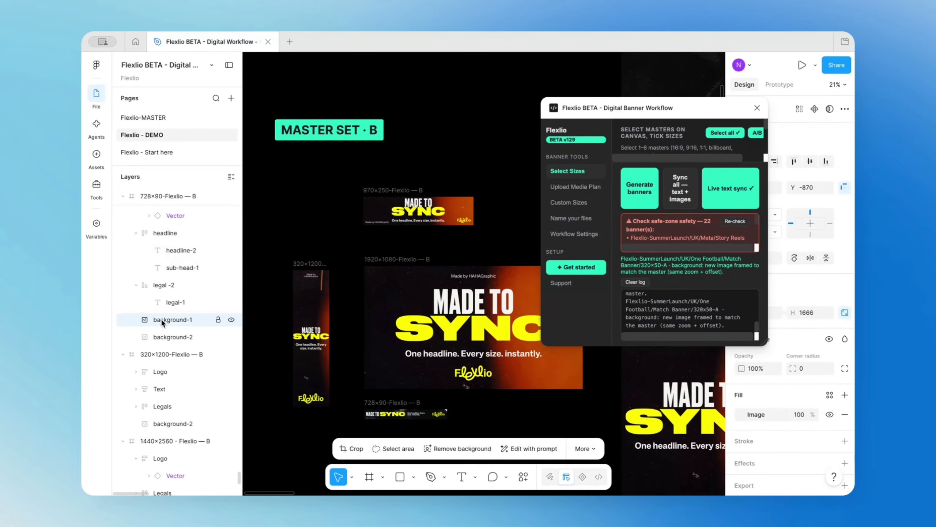
key(Delete)
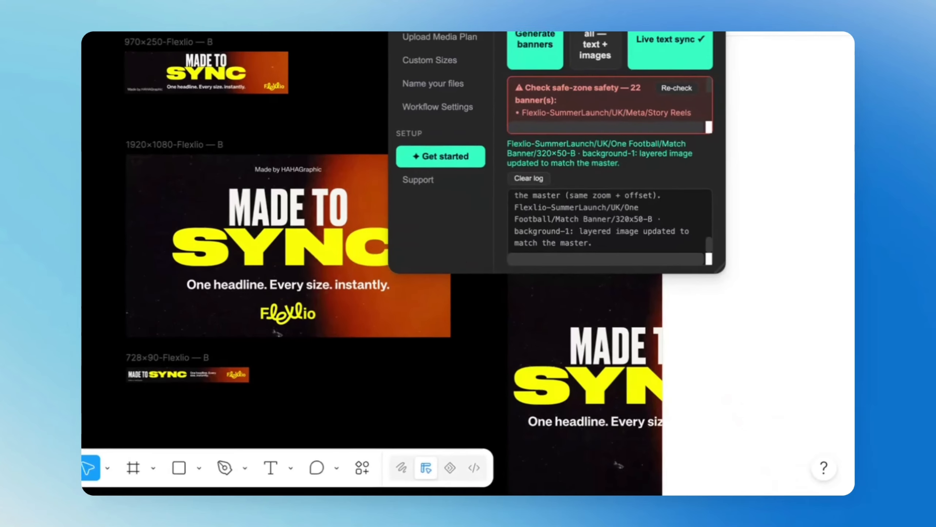
Sync text and images again to push the B masters' new background to the generated banners.
scroll(182, 100, down, 8)
drag(181, 100, 153, 65)
click(591, 46)
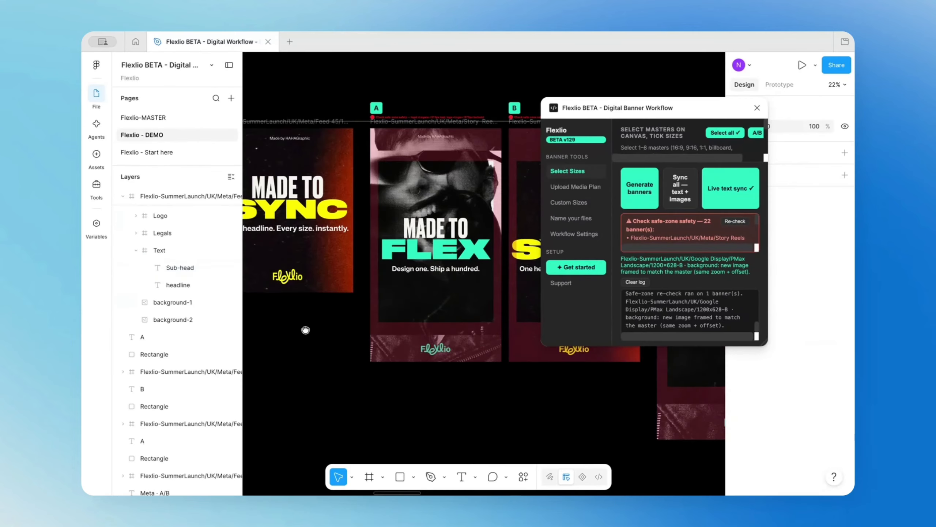
In the Meta Story Reels A banner, move the legal line down and the logo up to about Y 1485, inside the safe zone.
drag(305, 331, 264, 330)
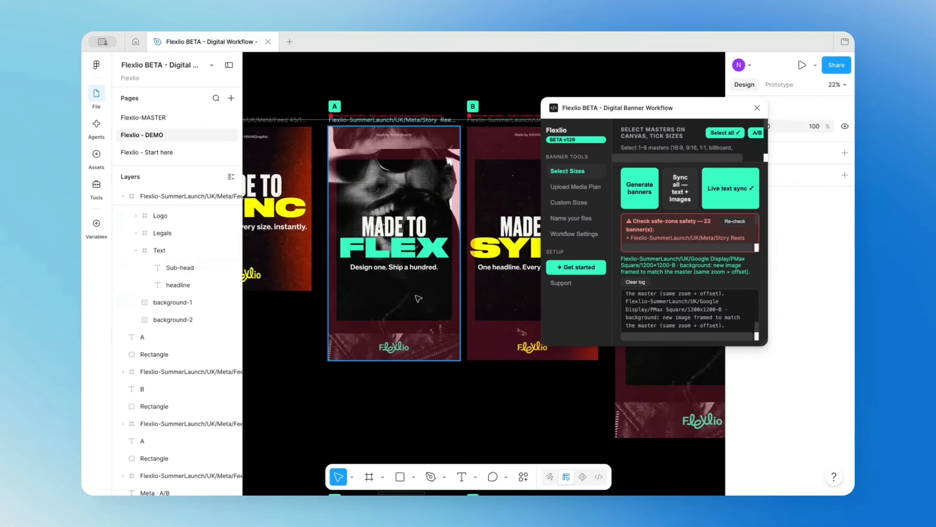
drag(389, 162, 387, 165)
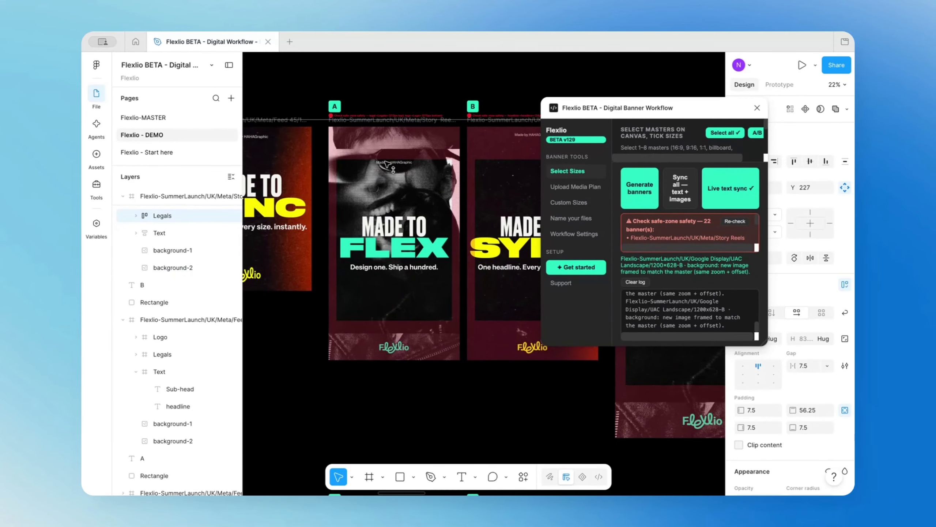
drag(395, 347, 395, 314)
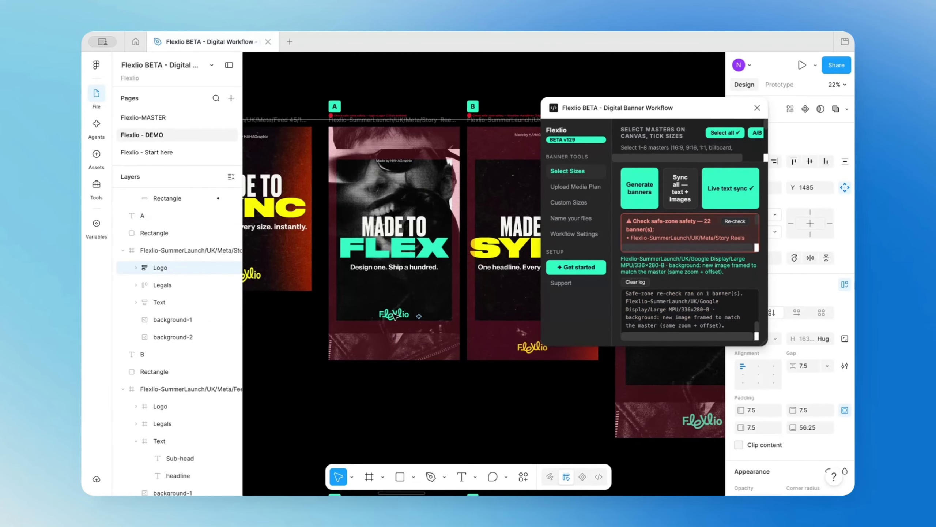
click(421, 103)
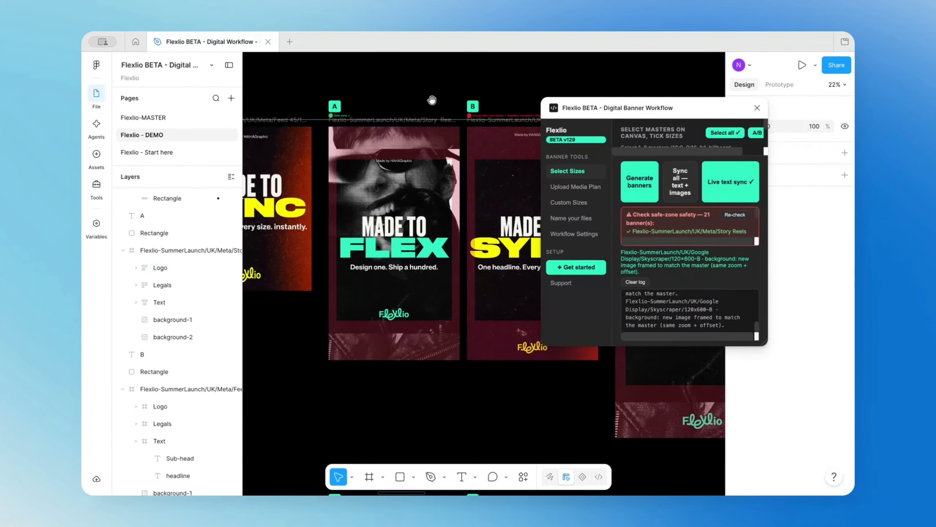
In the Meta Story Reels B banner, move the legal line down and the logo up, inside the safe zone.
scroll(432, 100, right, 2)
click(454, 137)
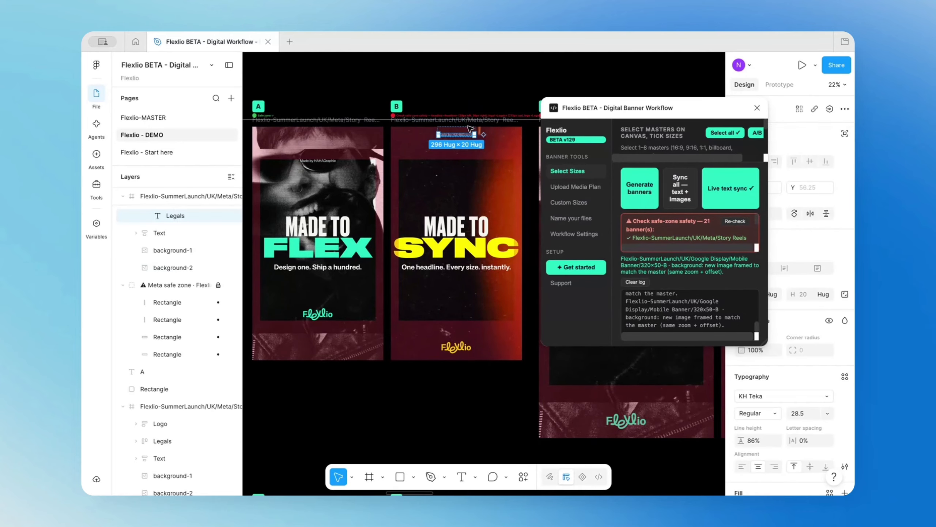
drag(469, 139, 467, 166)
drag(464, 347, 464, 313)
Scale the B banner's headline text group down proportionally to about 954 px wide, keeping it within the Meta safe zone.
click(505, 250)
key(k)
drag(520, 247, 512, 247)
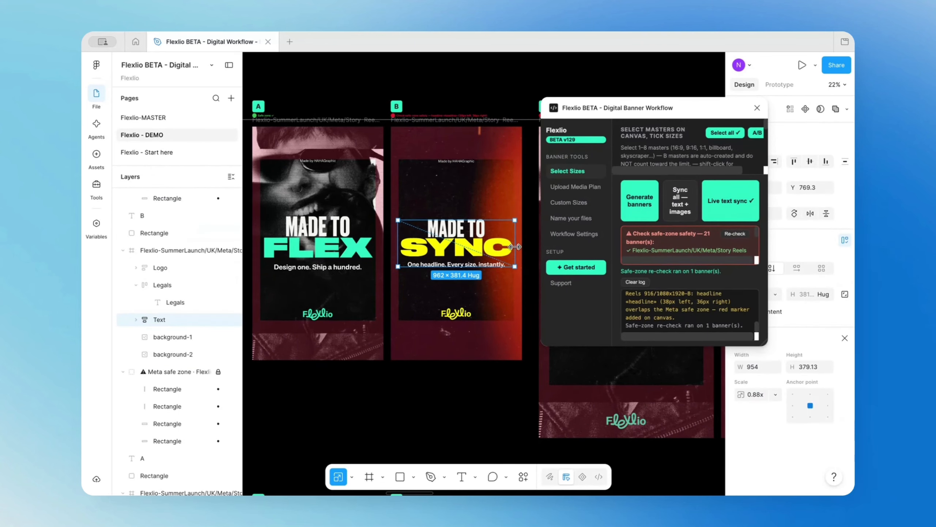
click(494, 407)
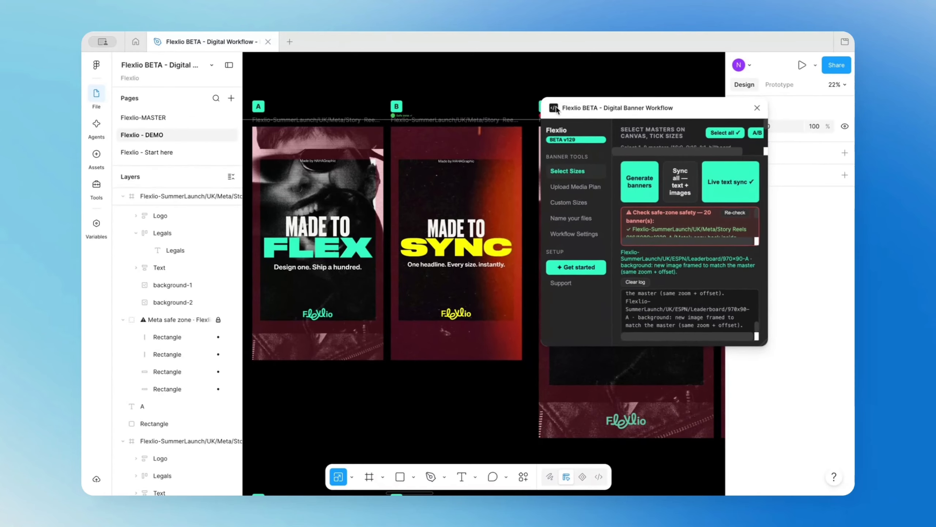
Enlarge the Flexlio plugin window to show its full sync log, and place it clear of the Meta Story Reels A and B banners.
drag(790, 142, 584, 136)
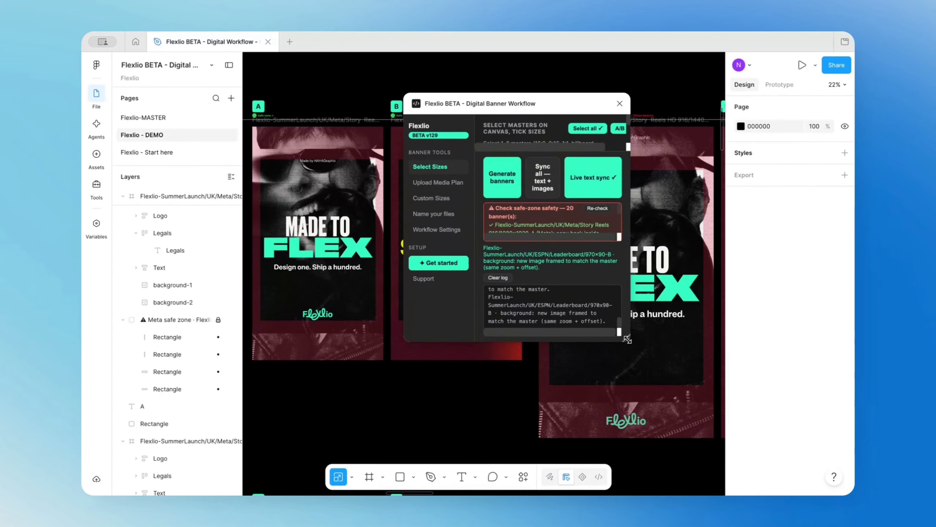
drag(626, 338, 745, 397)
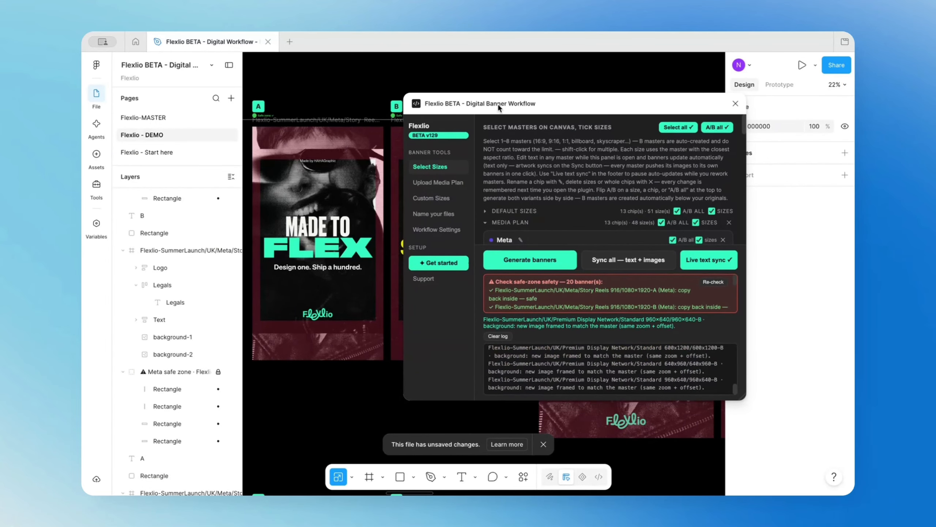
drag(497, 104, 525, 118)
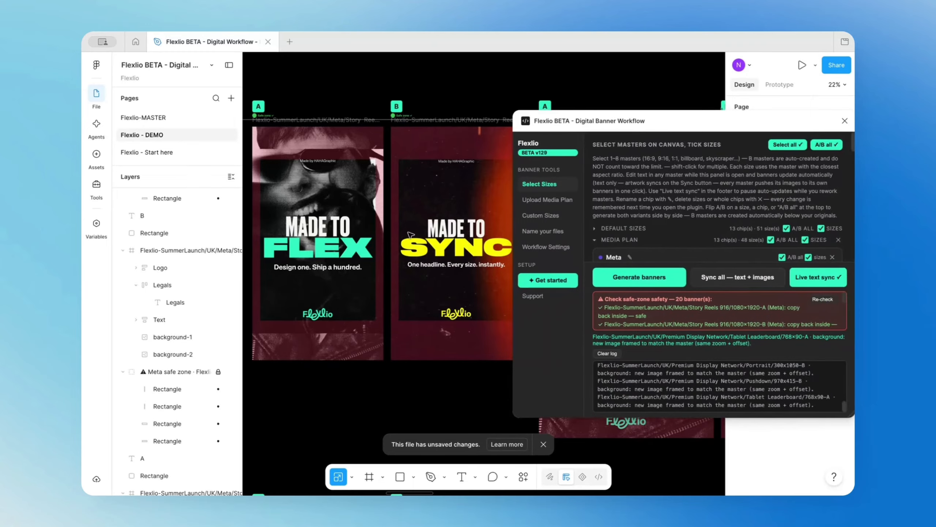
Review the complete set of masters and synced banners across the whole canvas.
scroll(410, 234, down, 10)
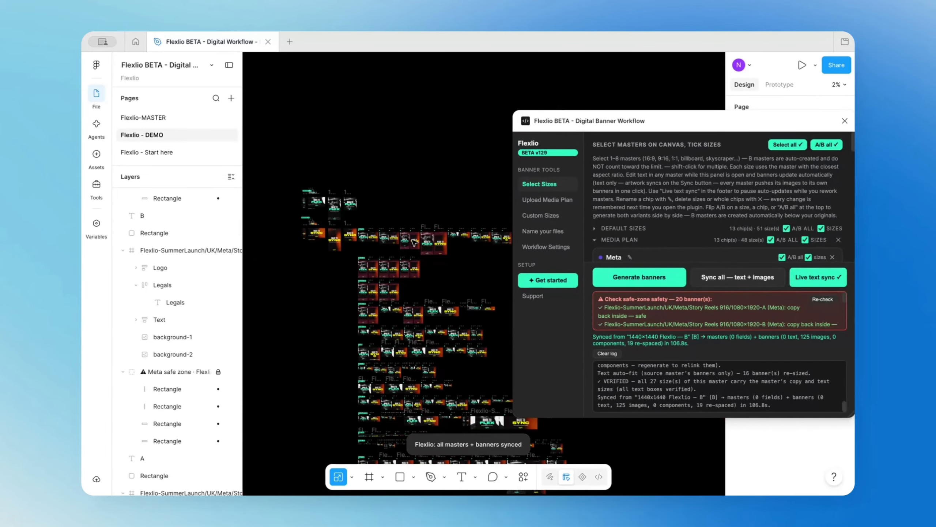
drag(411, 209, 391, 144)
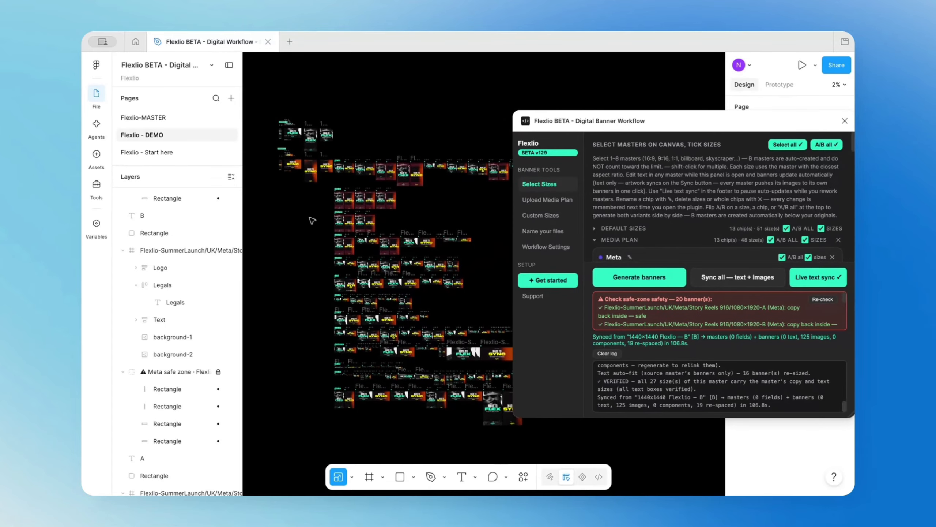